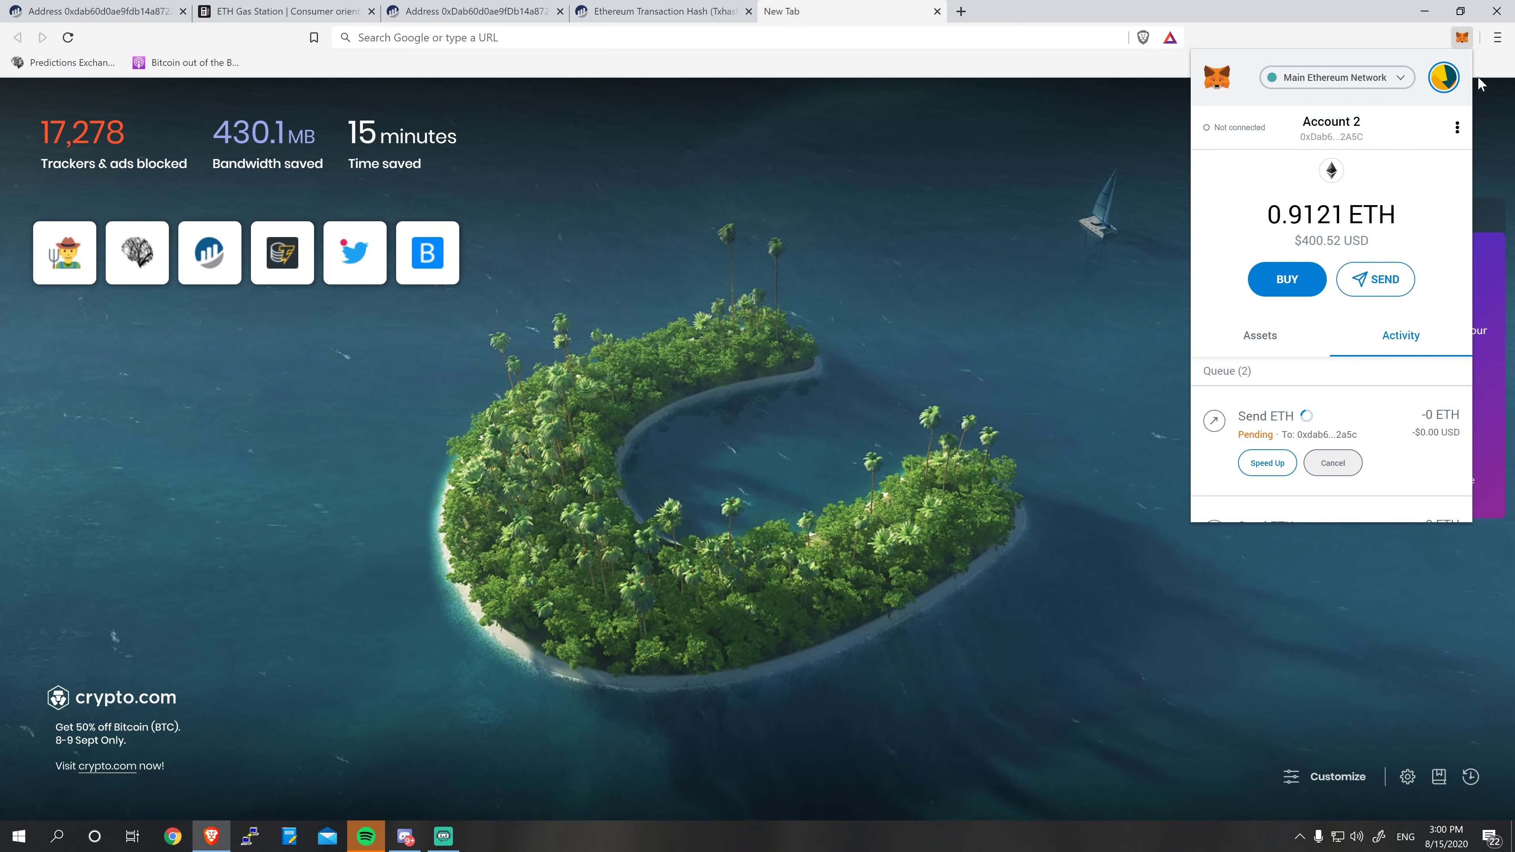
- Copy Account 2's wallet address from MetaMask and close the wallet popup
{"action": "left_click", "coordinate": [1462, 37]}
{"action": "left_click", "coordinate": [1462, 37]}
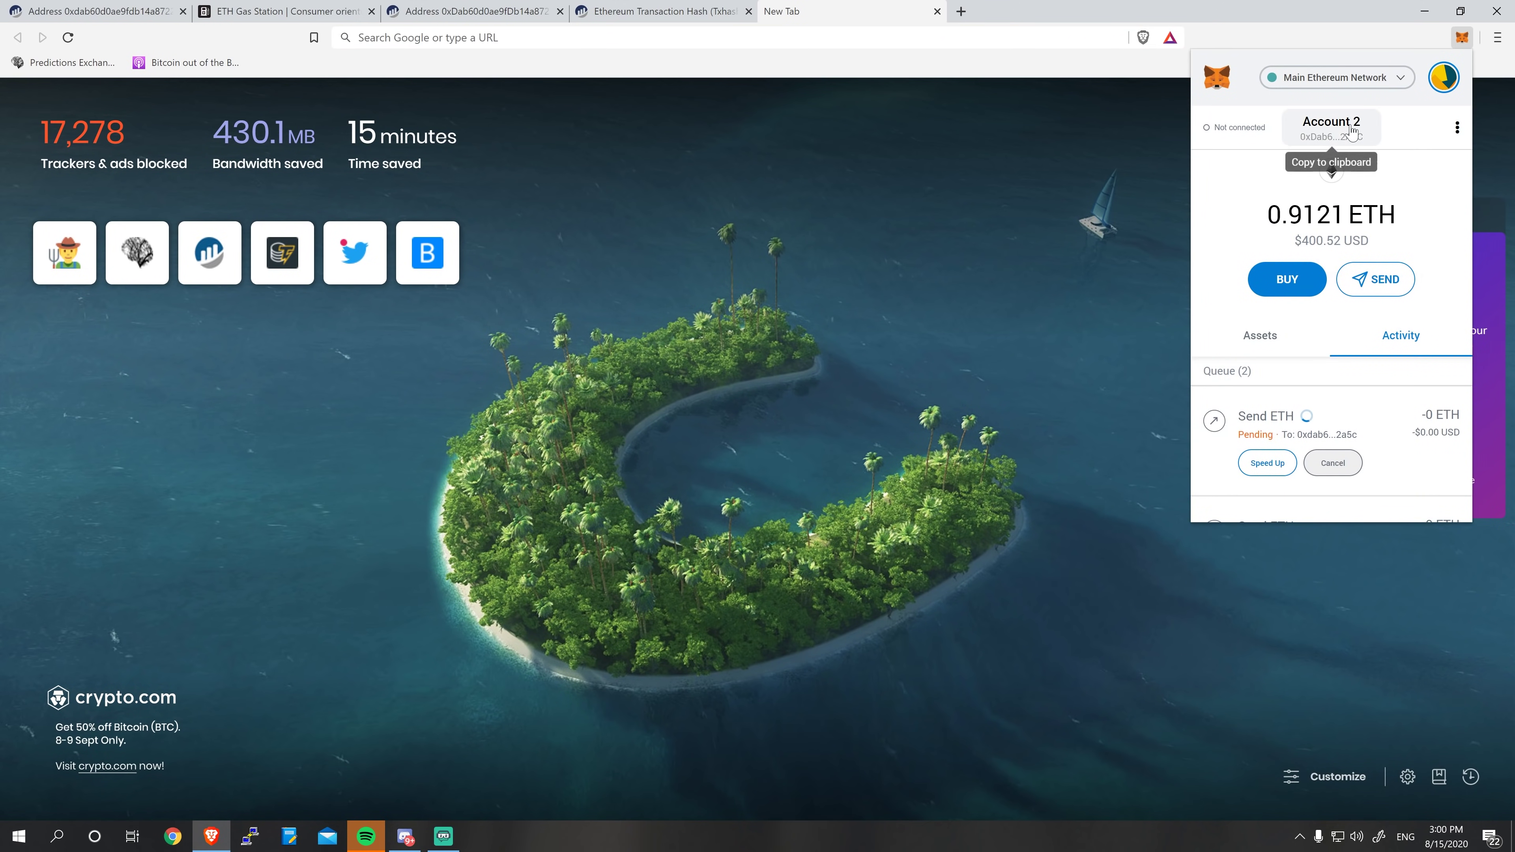
{"action": "left_click", "coordinate": [903, 199]}
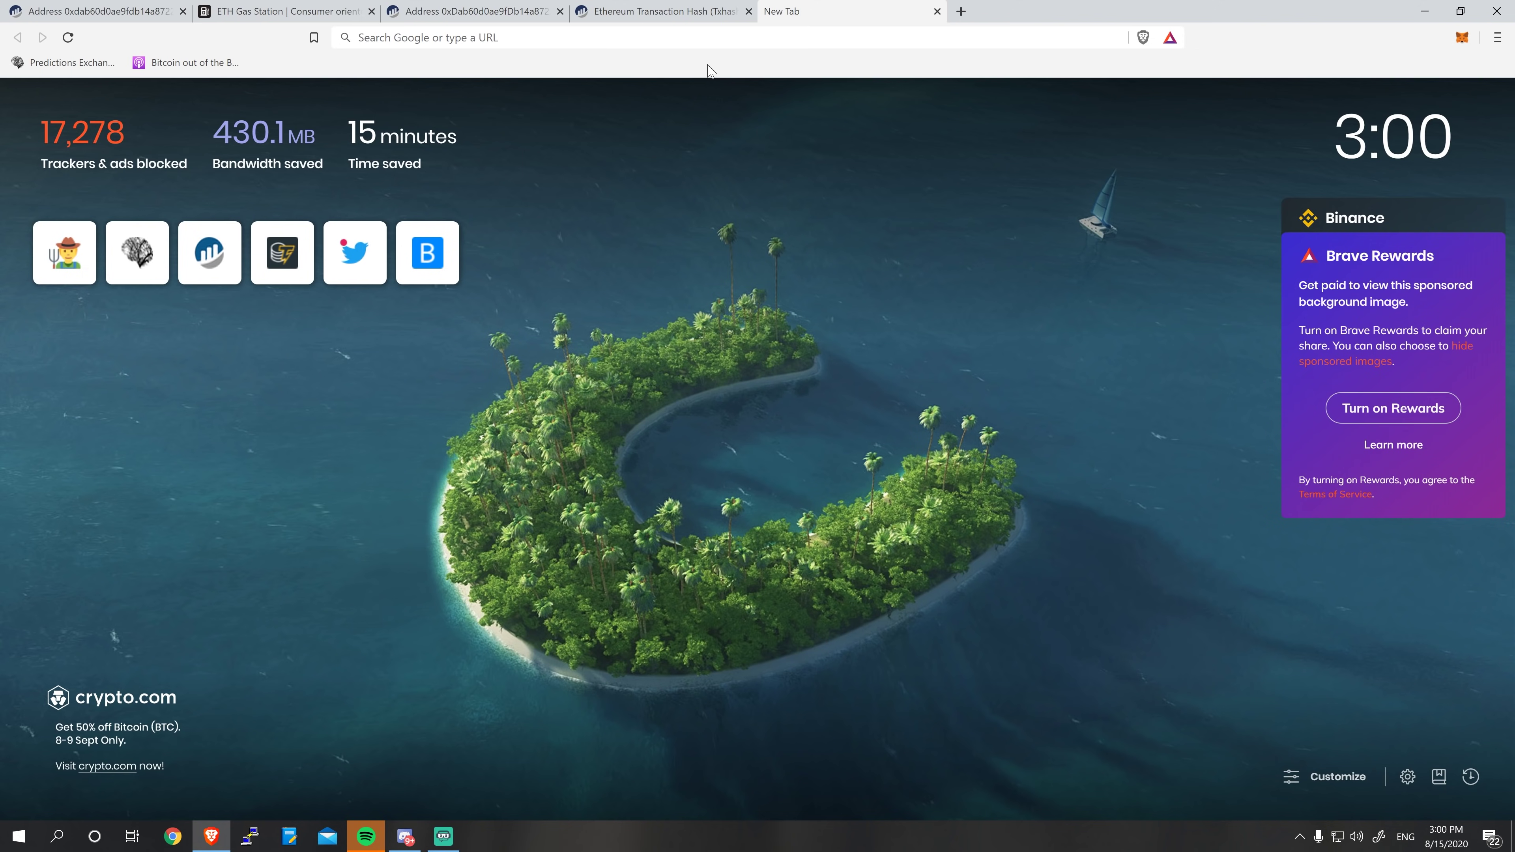
{"action": "key", "text": "ctrl+l"}
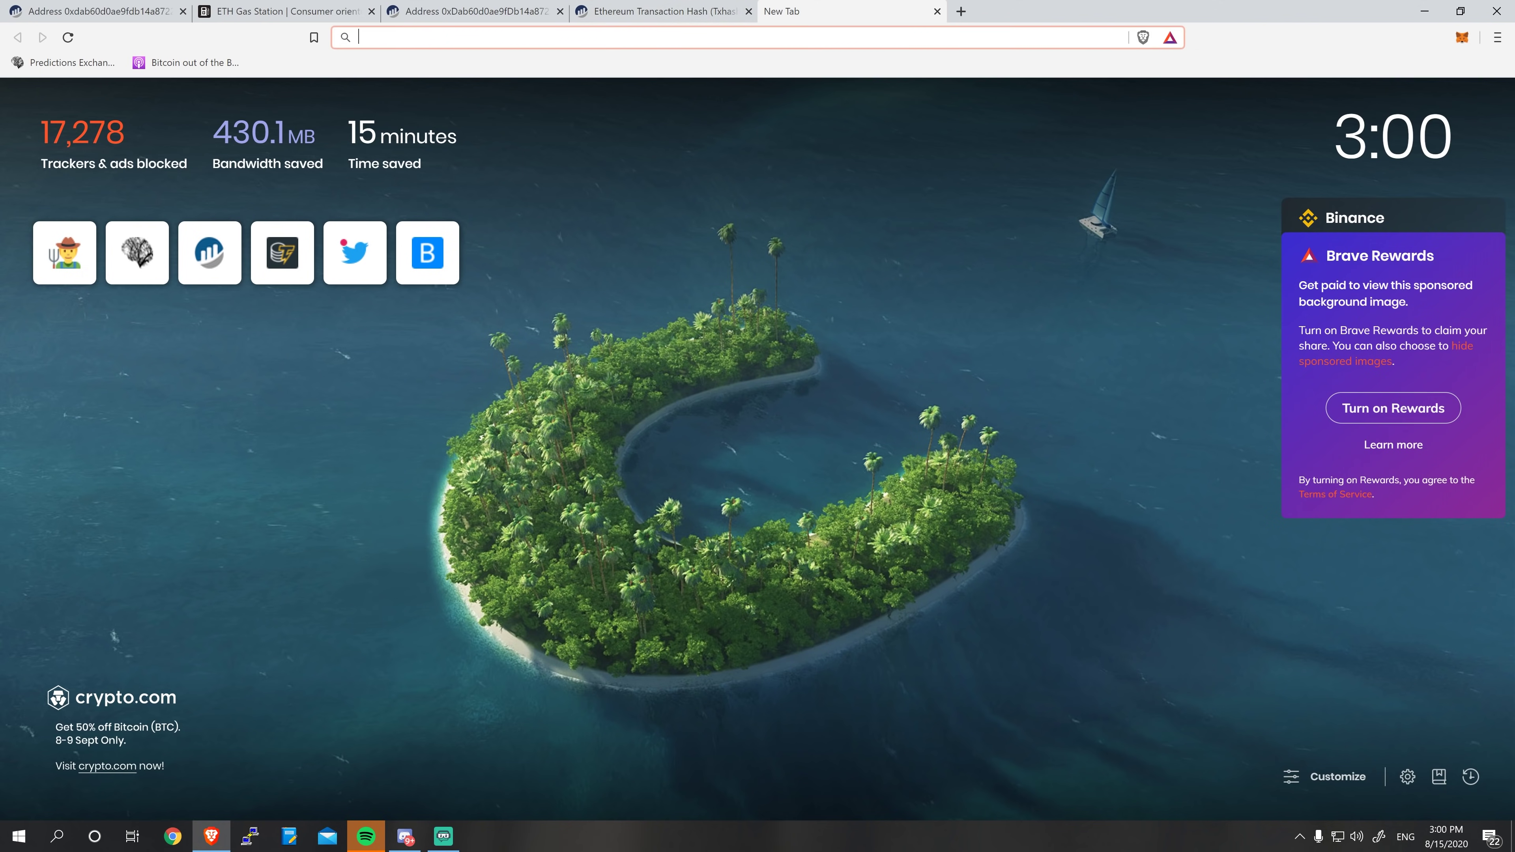
- Search Etherscan for the copied address and open its newest pending transaction
{"action": "type", "text": "ethersc"}
{"action": "key", "text": "Return"}
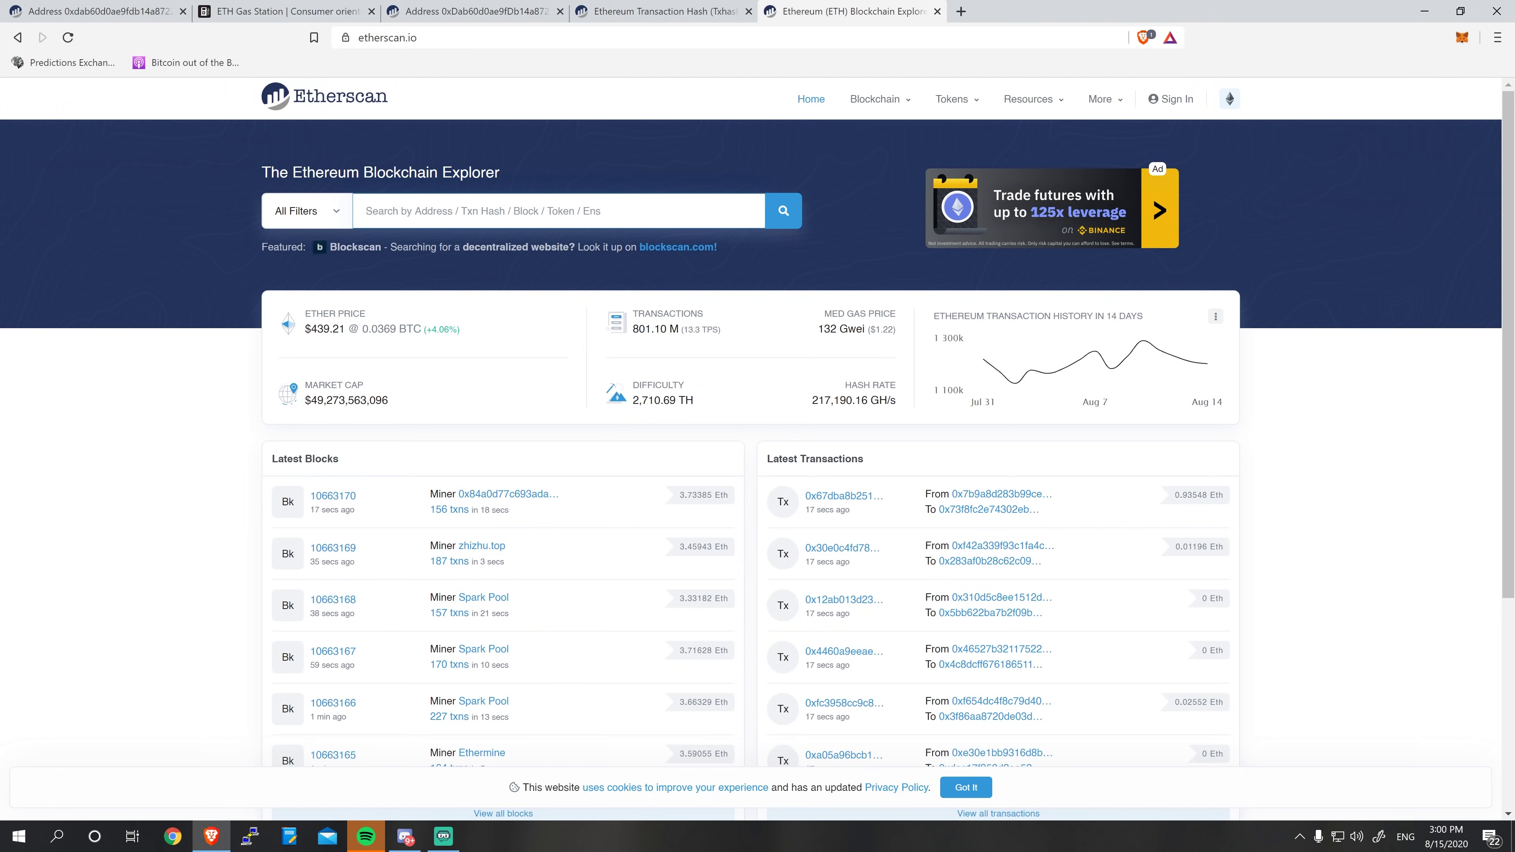
{"action": "left_click", "coordinate": [783, 210]}
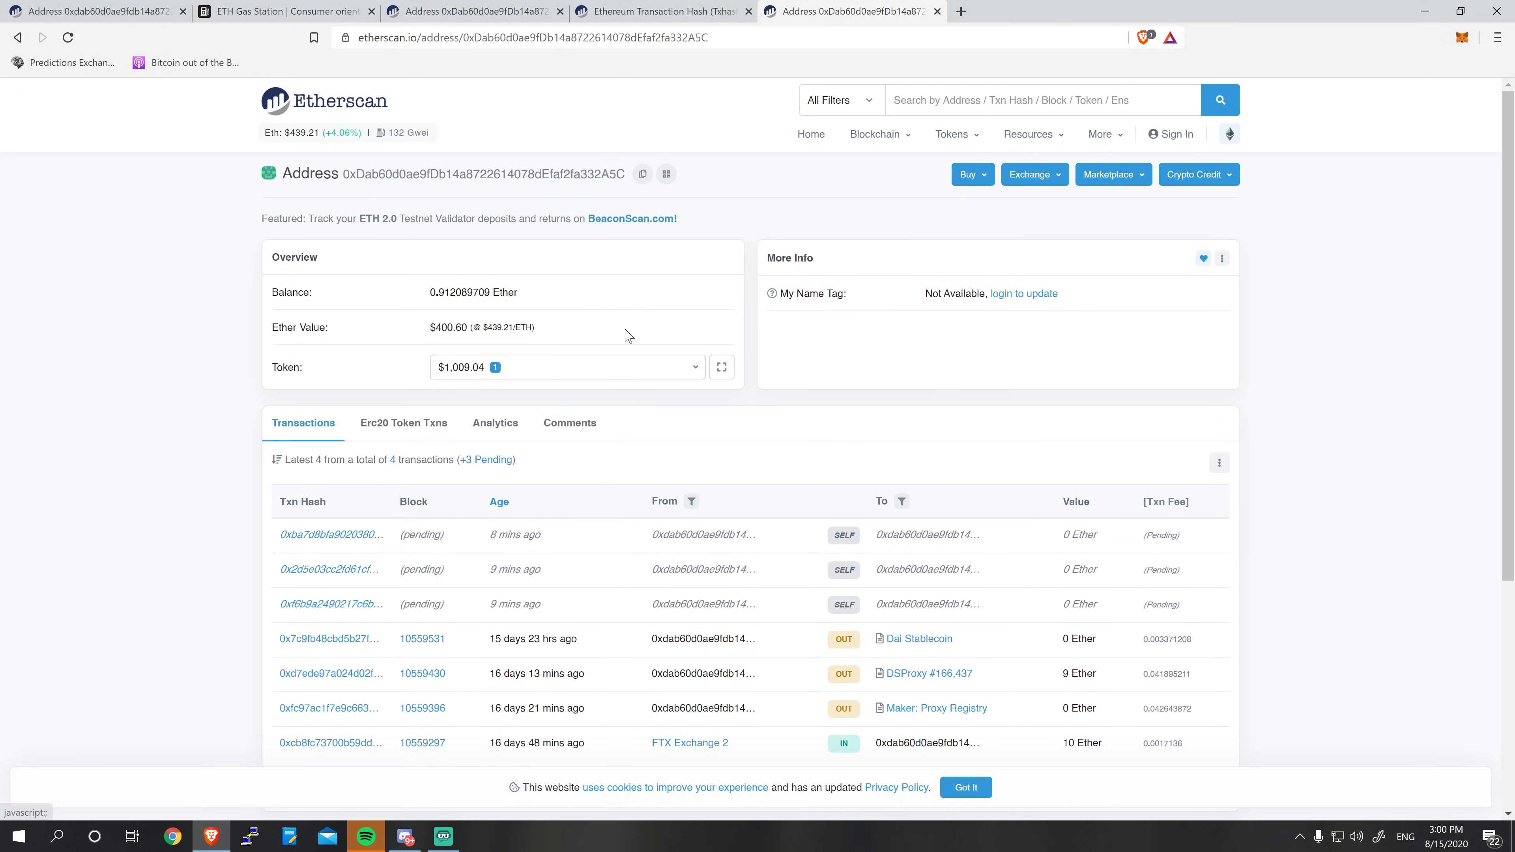
{"action": "scroll", "coordinate": [377, 519], "scroll_direction": "down", "scroll_amount": 2}
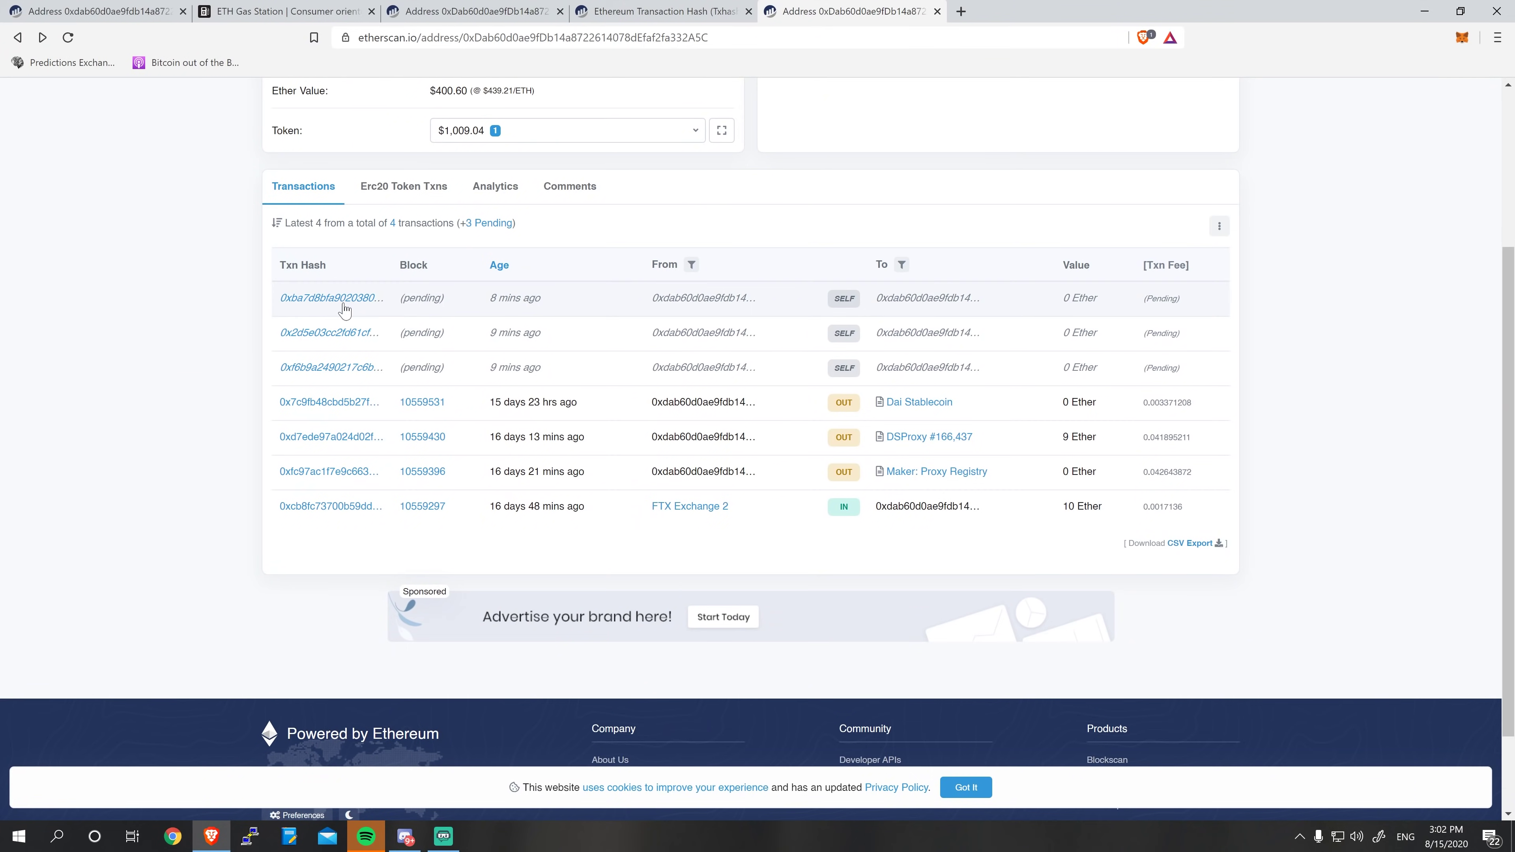
{"action": "left_click", "coordinate": [353, 298]}
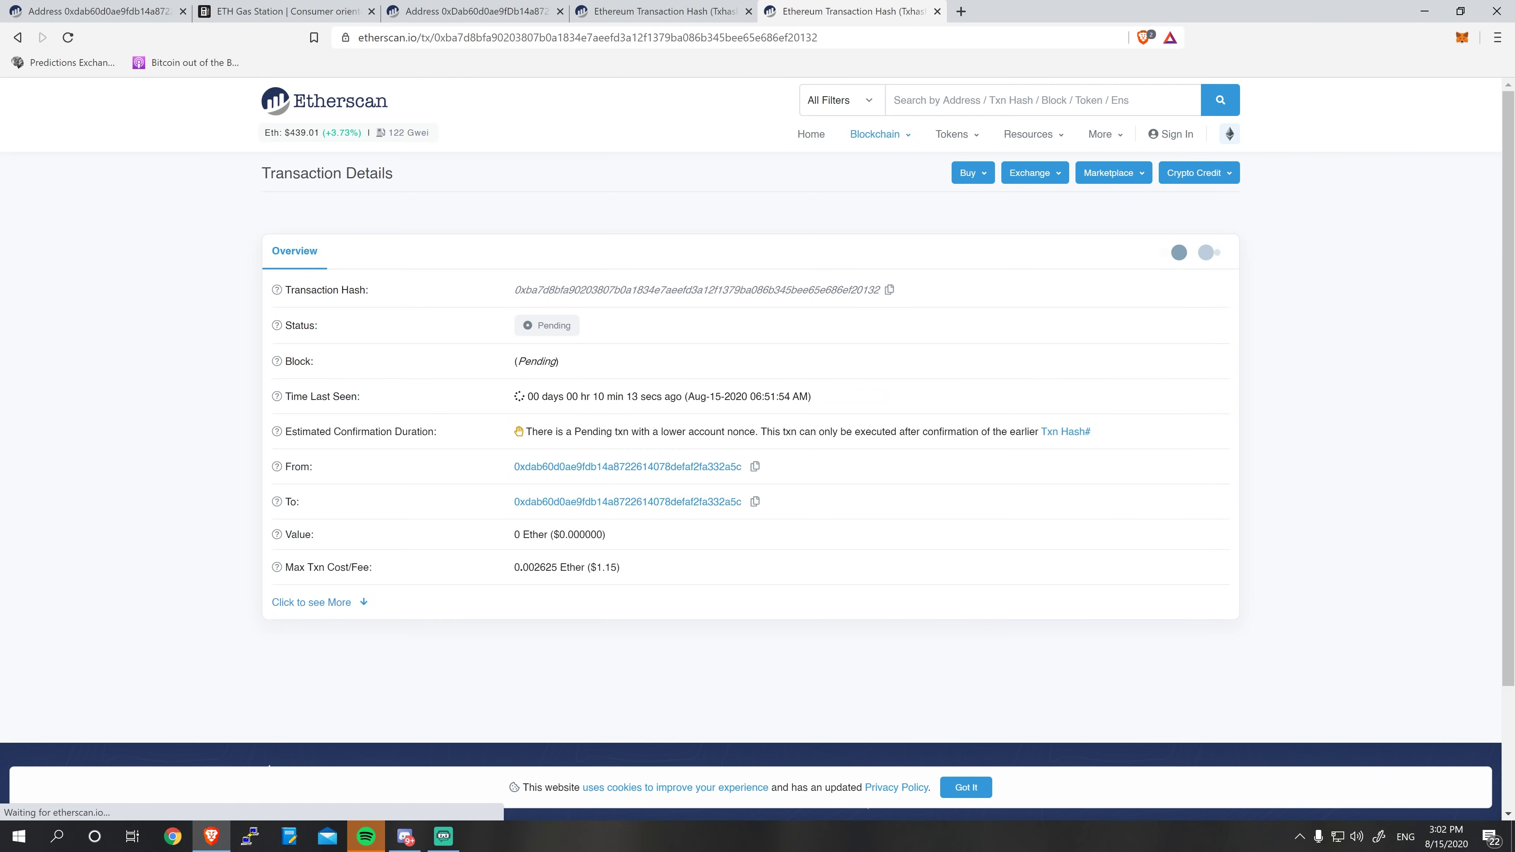
- Reveal the newest pending transaction's nonce 4, then open the oldest pending transaction from the list
{"action": "scroll", "coordinate": [362, 459], "scroll_direction": "down", "scroll_amount": 3}
{"action": "left_click", "coordinate": [362, 450]}
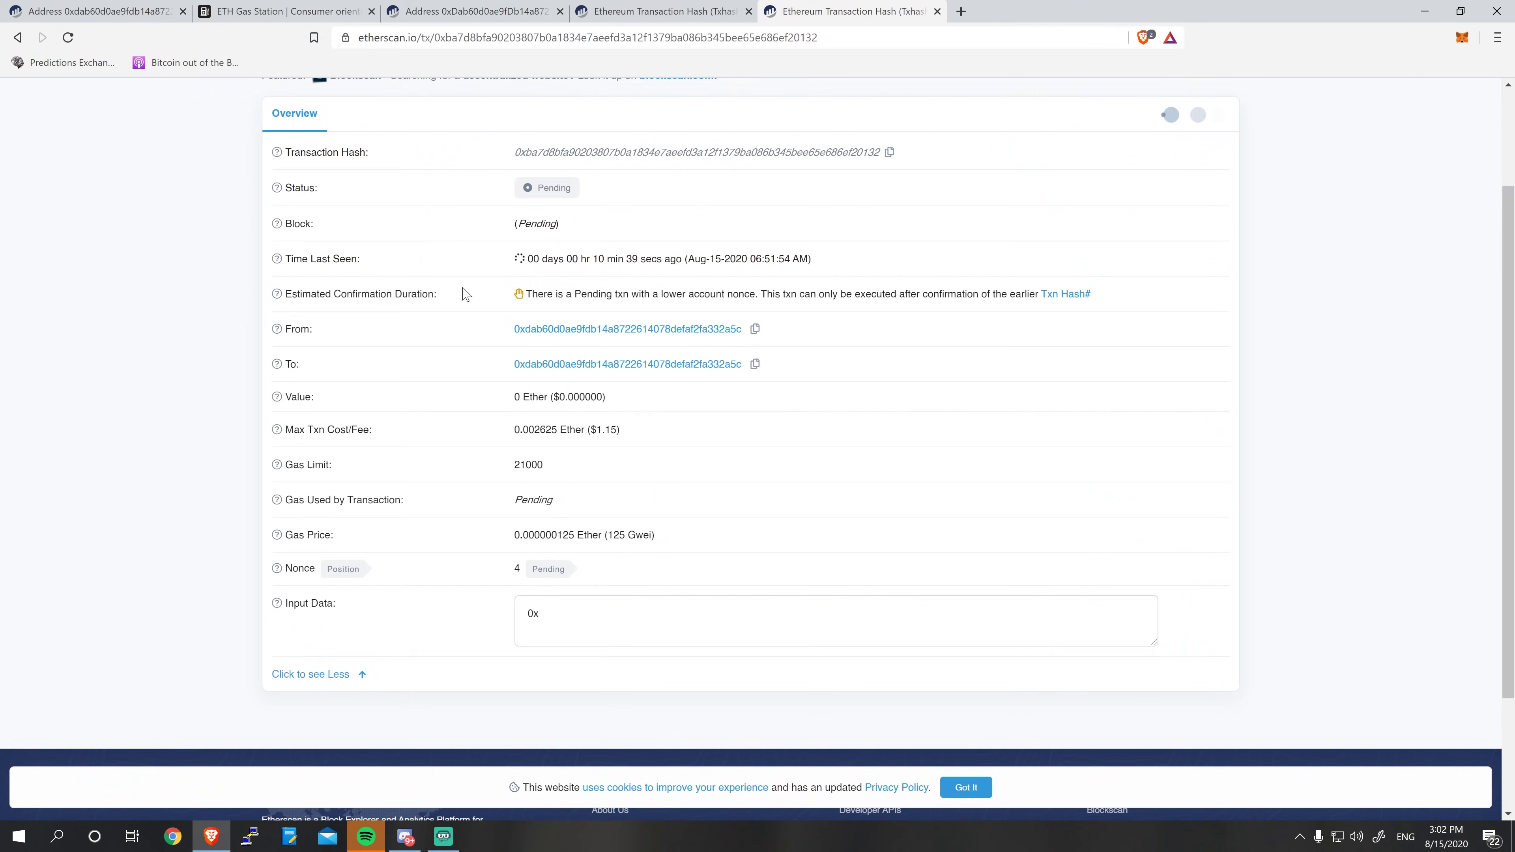
{"action": "scroll", "coordinate": [465, 294], "scroll_direction": "up", "scroll_amount": 1}
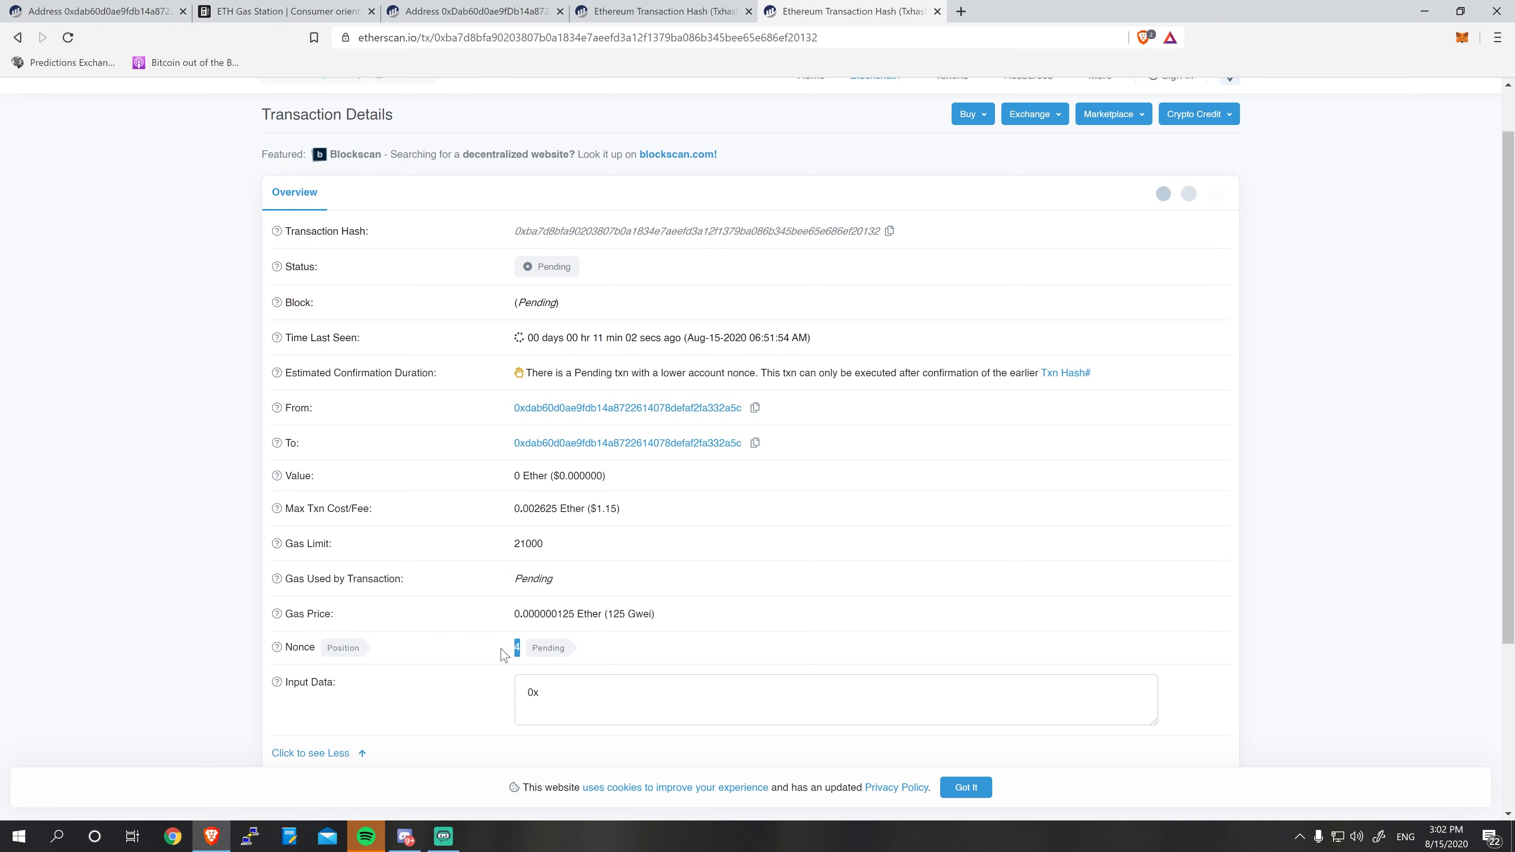
{"action": "key", "text": "alt+Left"}
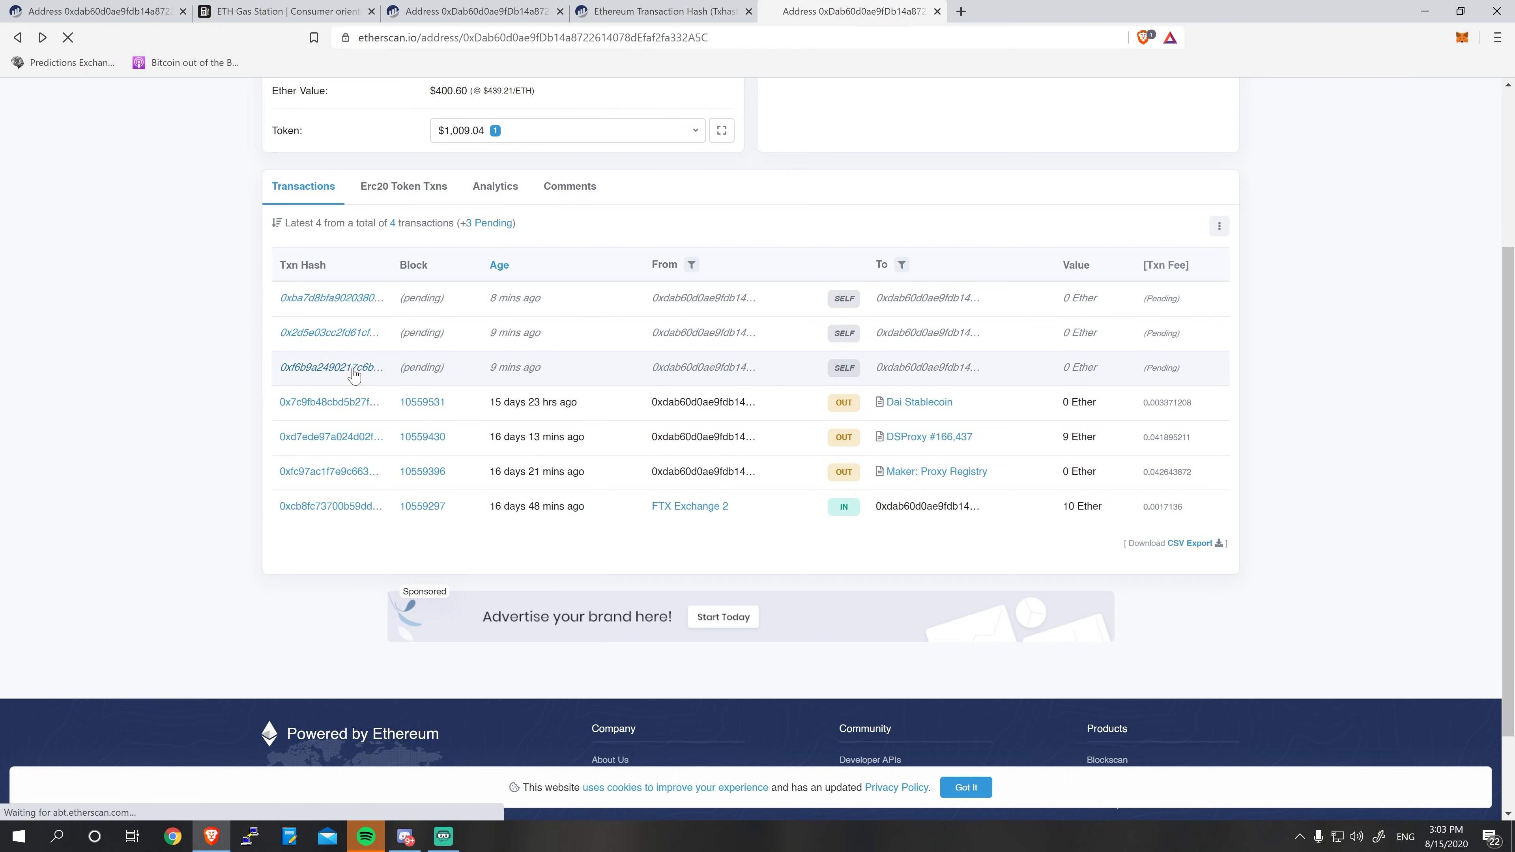
{"action": "left_click", "coordinate": [354, 368]}
- Expand the oldest pending transaction and highlight its 70 Gwei gas price and nonce 3
{"action": "left_click", "coordinate": [346, 604]}
{"action": "scroll", "coordinate": [527, 555], "scroll_direction": "down", "scroll_amount": 2}
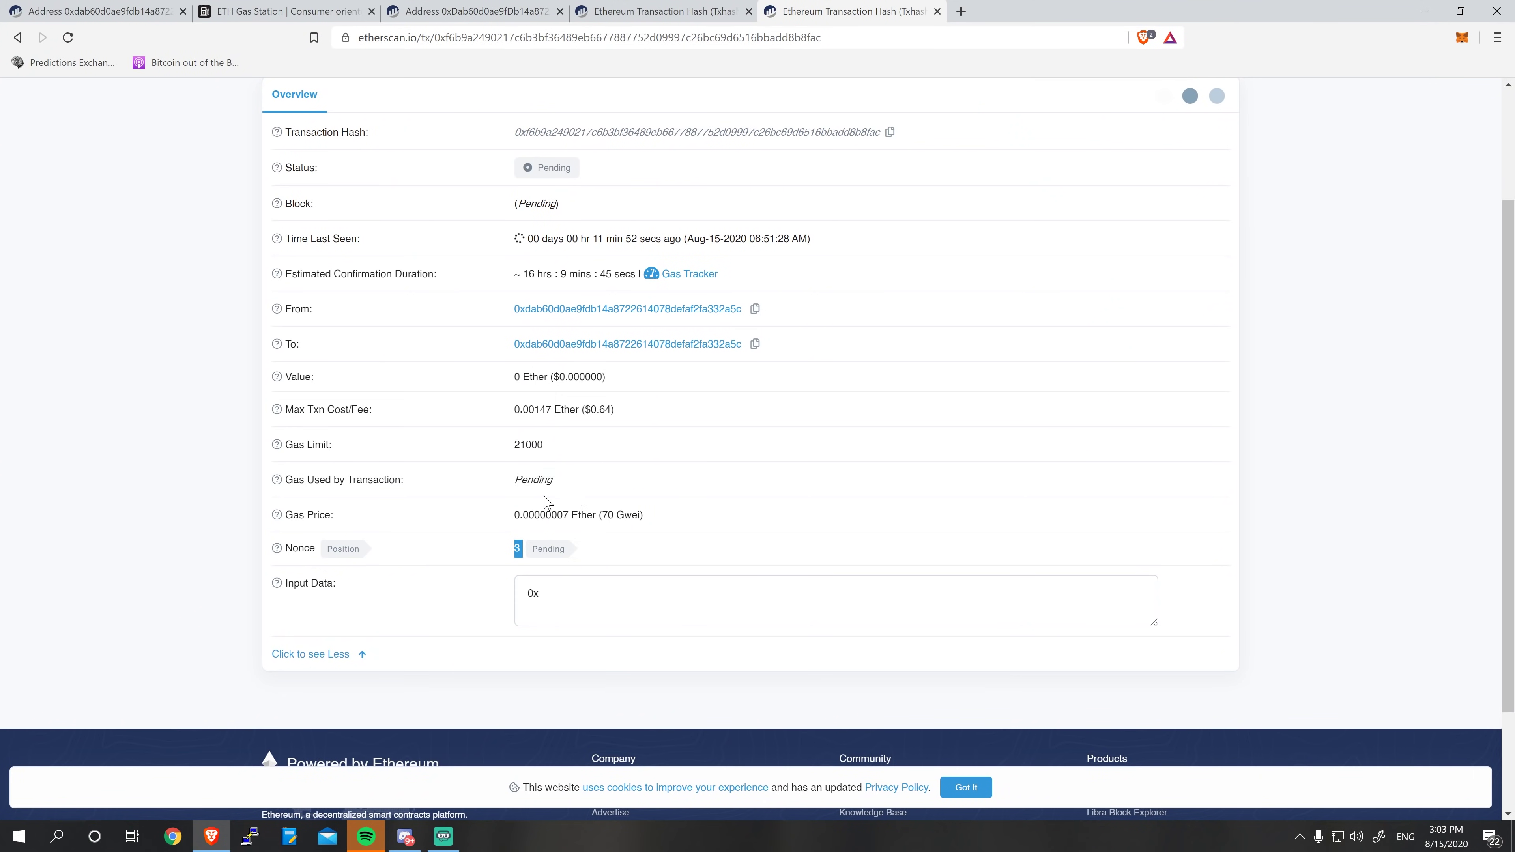
{"action": "scroll", "coordinate": [673, 391], "scroll_direction": "up", "scroll_amount": 3}
{"action": "scroll", "coordinate": [588, 540], "scroll_direction": "down", "scroll_amount": 1}
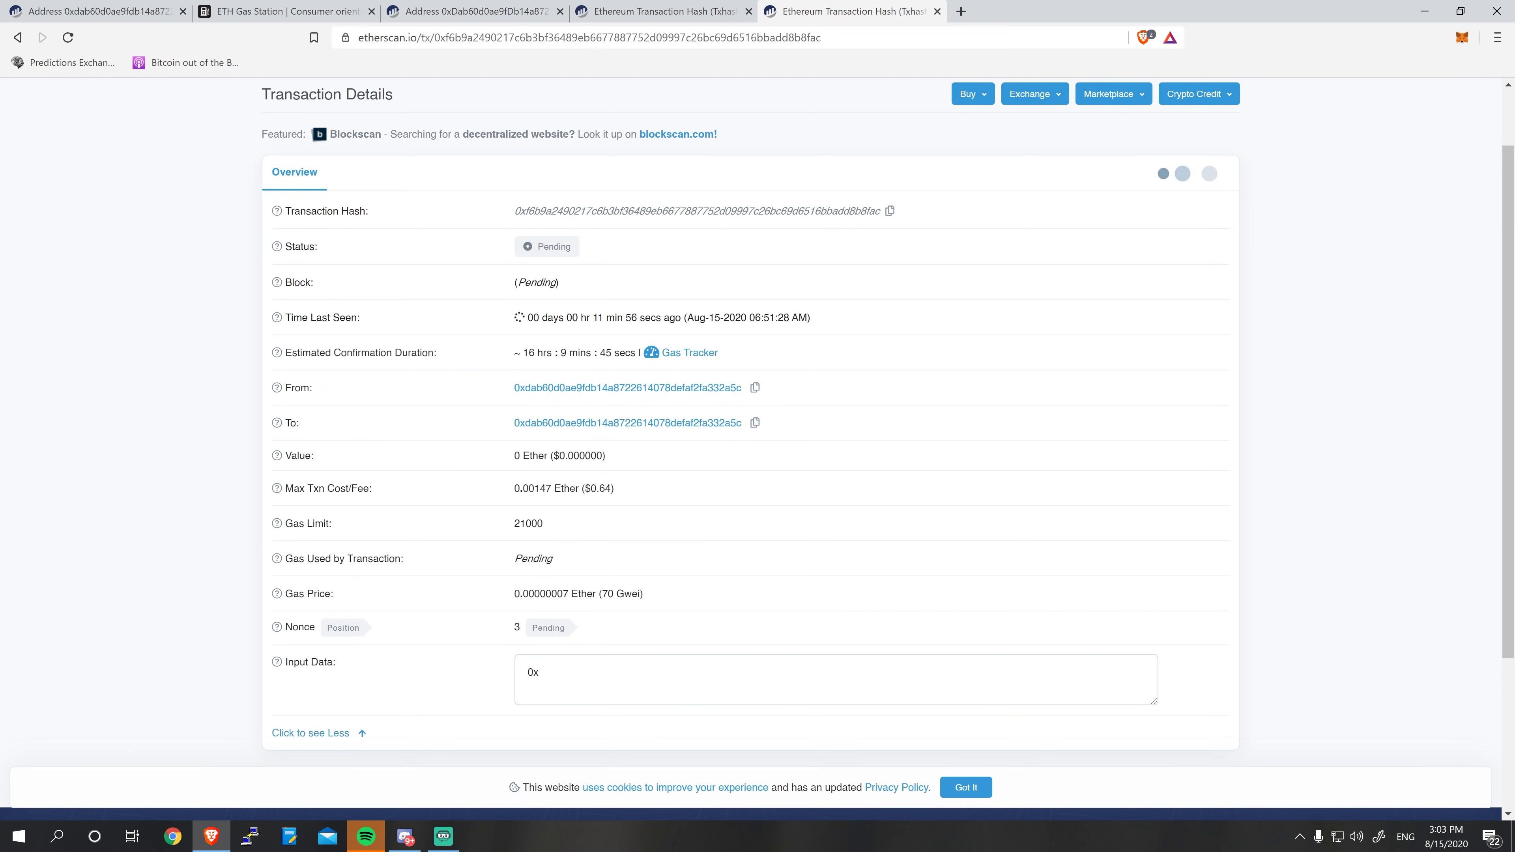
{"action": "left_click_drag", "start_coordinate": [357, 601], "coordinate": [650, 600]}
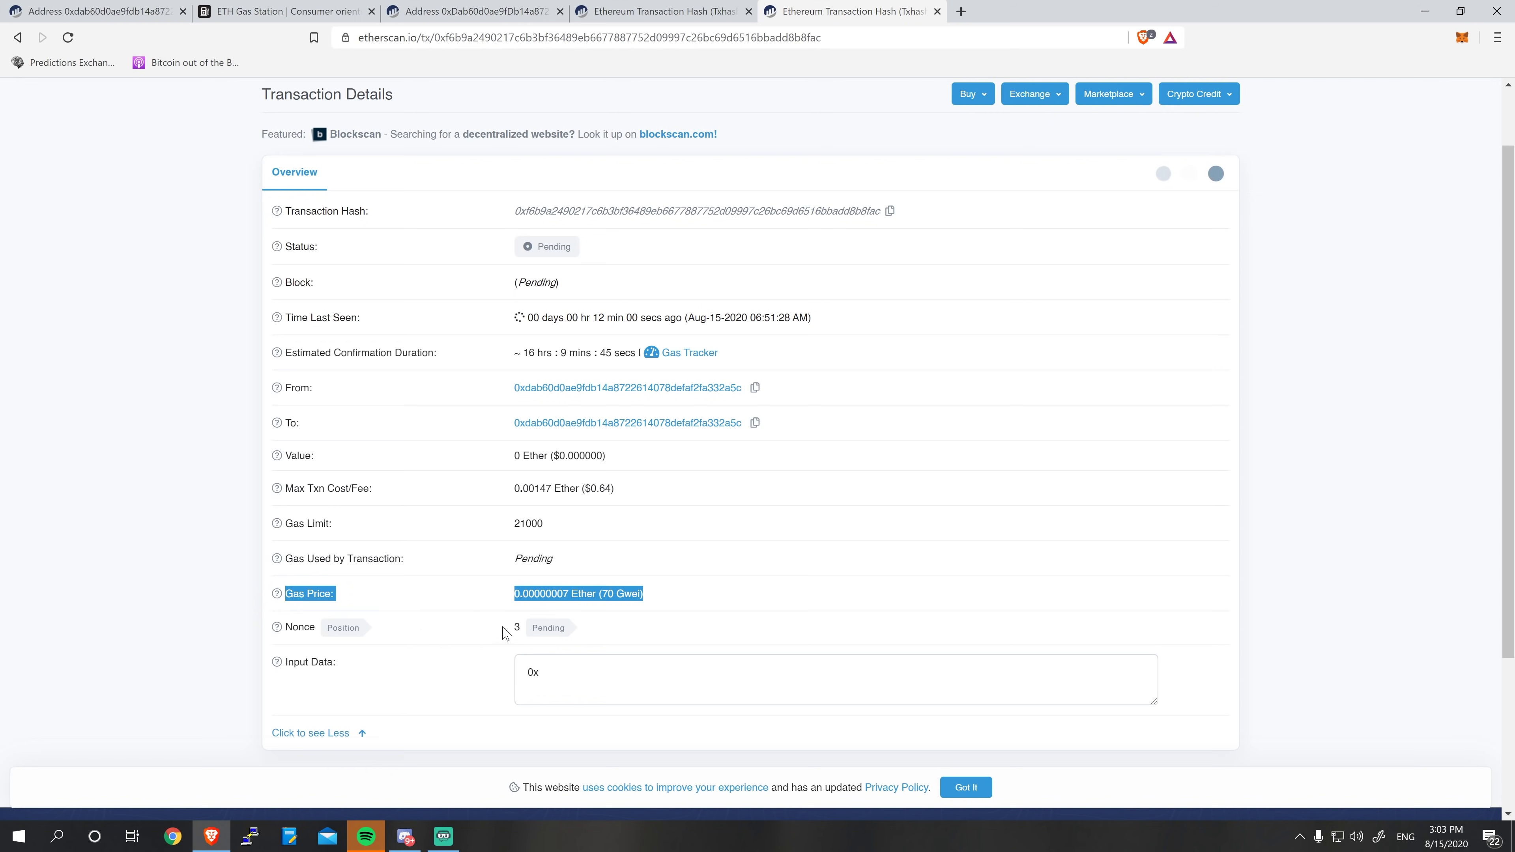
{"action": "left_click_drag", "start_coordinate": [440, 635], "coordinate": [305, 628]}
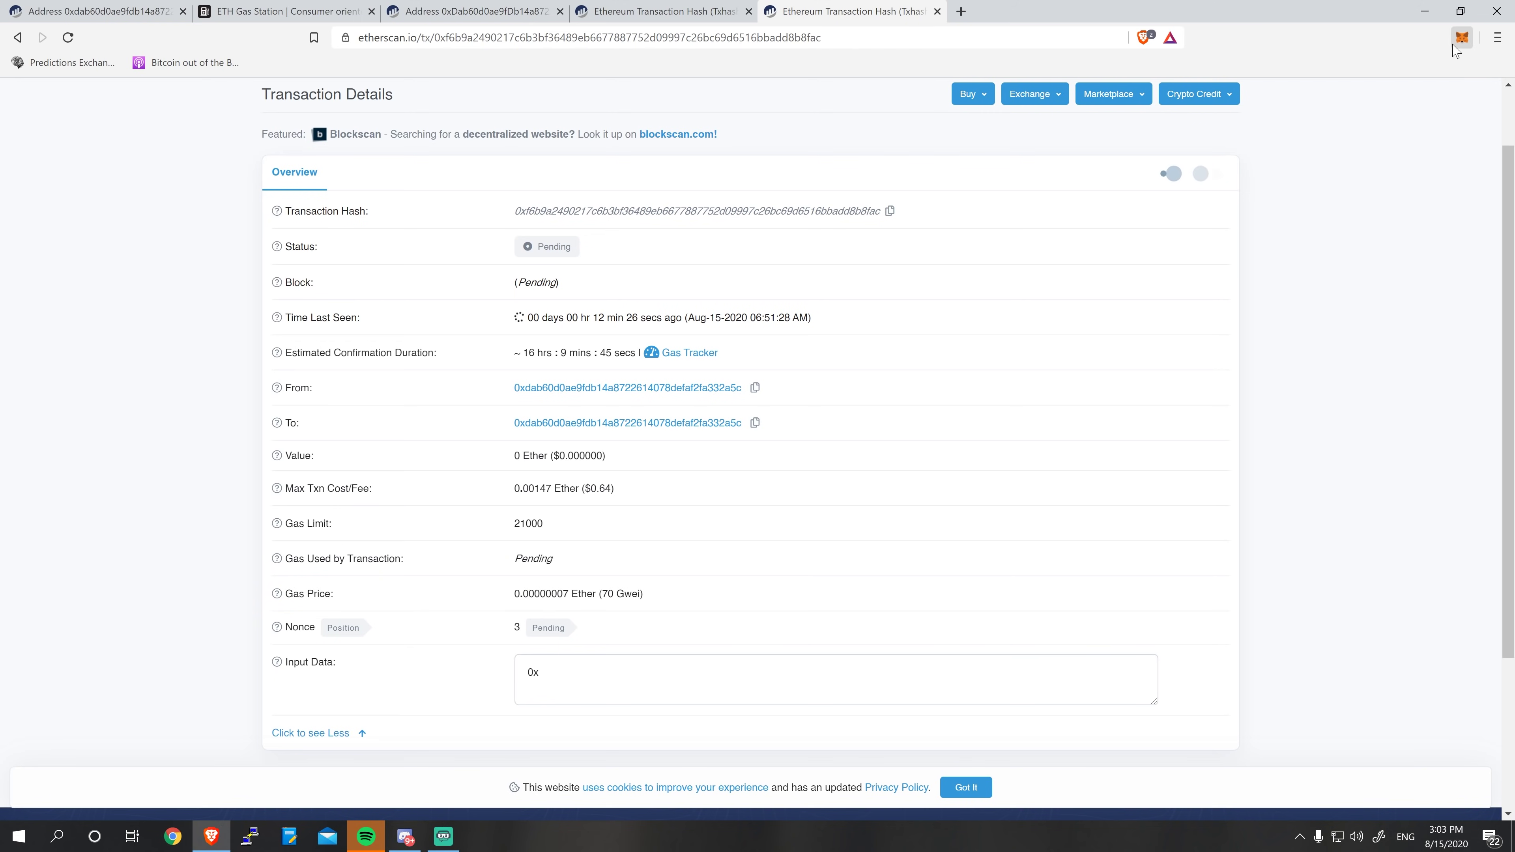
{"action": "left_click", "coordinate": [1460, 38]}
- Verify Customize transaction nonce is enabled in MetaMask's Advanced settings
{"action": "left_click", "coordinate": [1444, 80]}
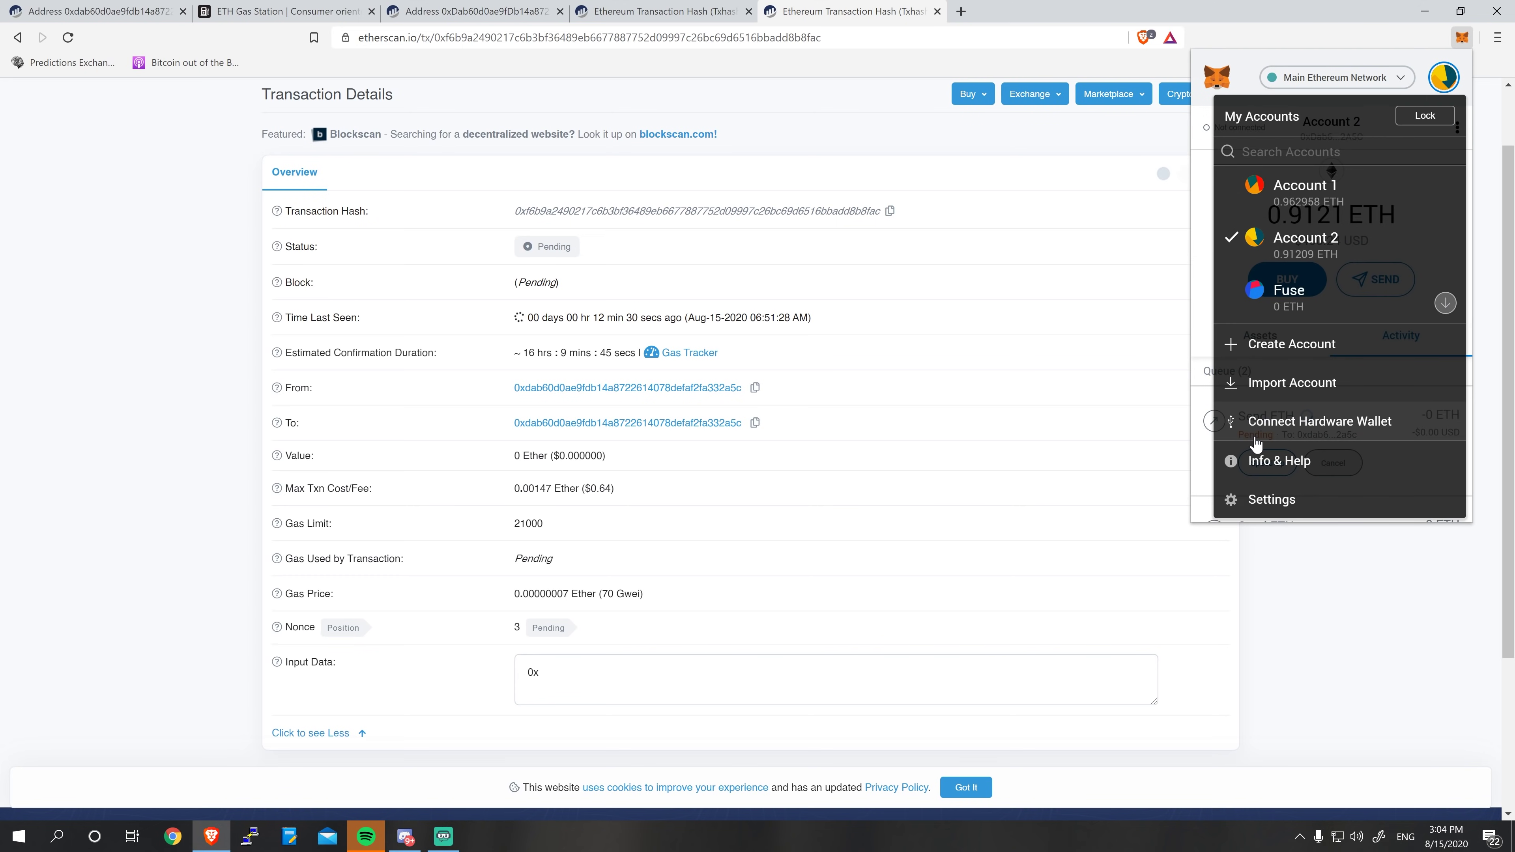
{"action": "left_click", "coordinate": [1282, 504]}
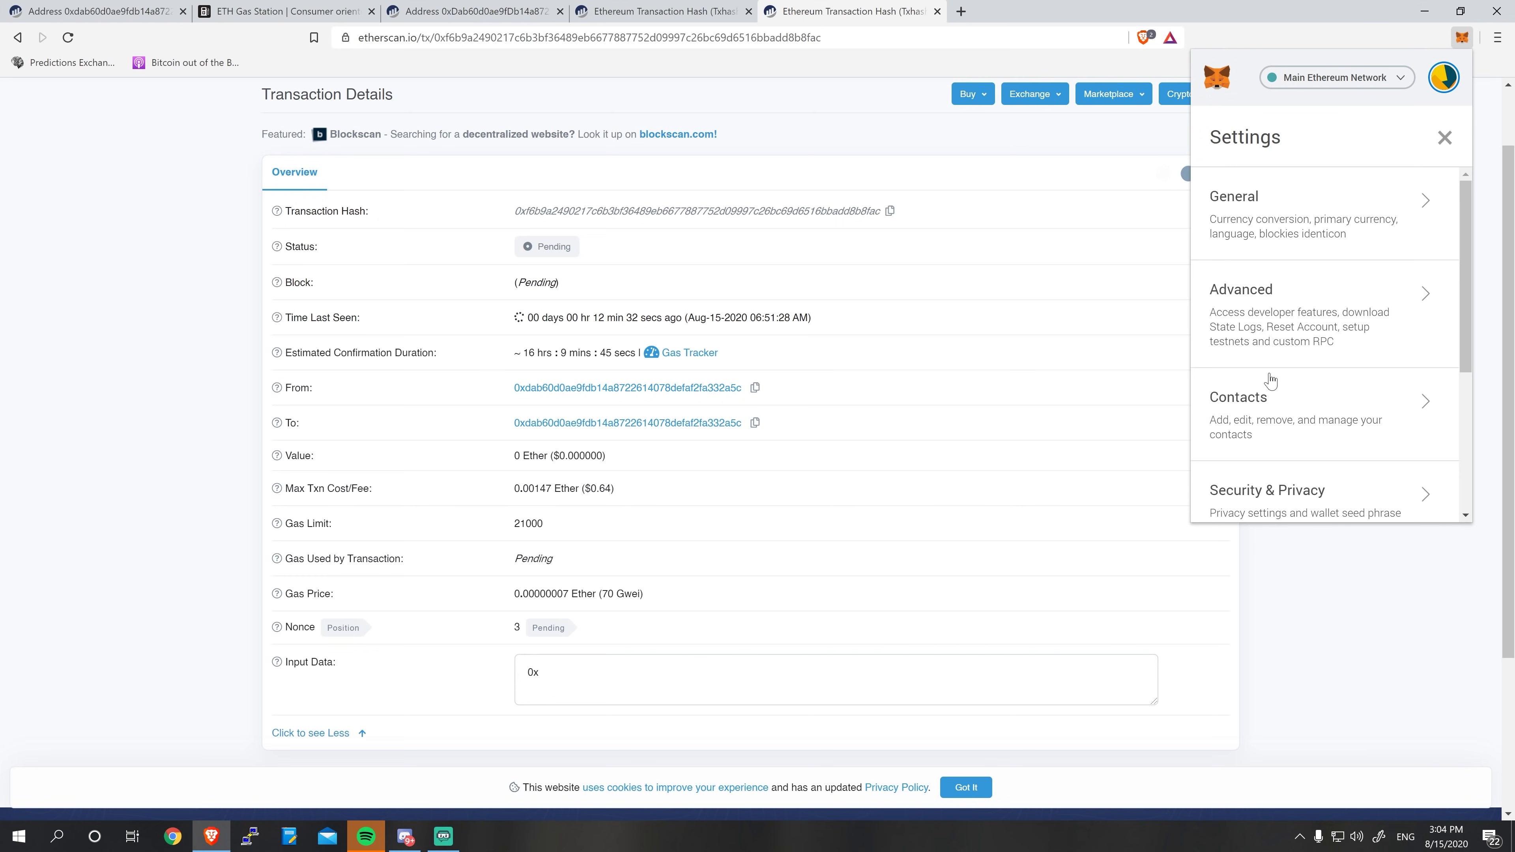
{"action": "left_click", "coordinate": [1278, 347]}
{"action": "left_click_drag", "start_coordinate": [1460, 225], "coordinate": [1441, 429]}
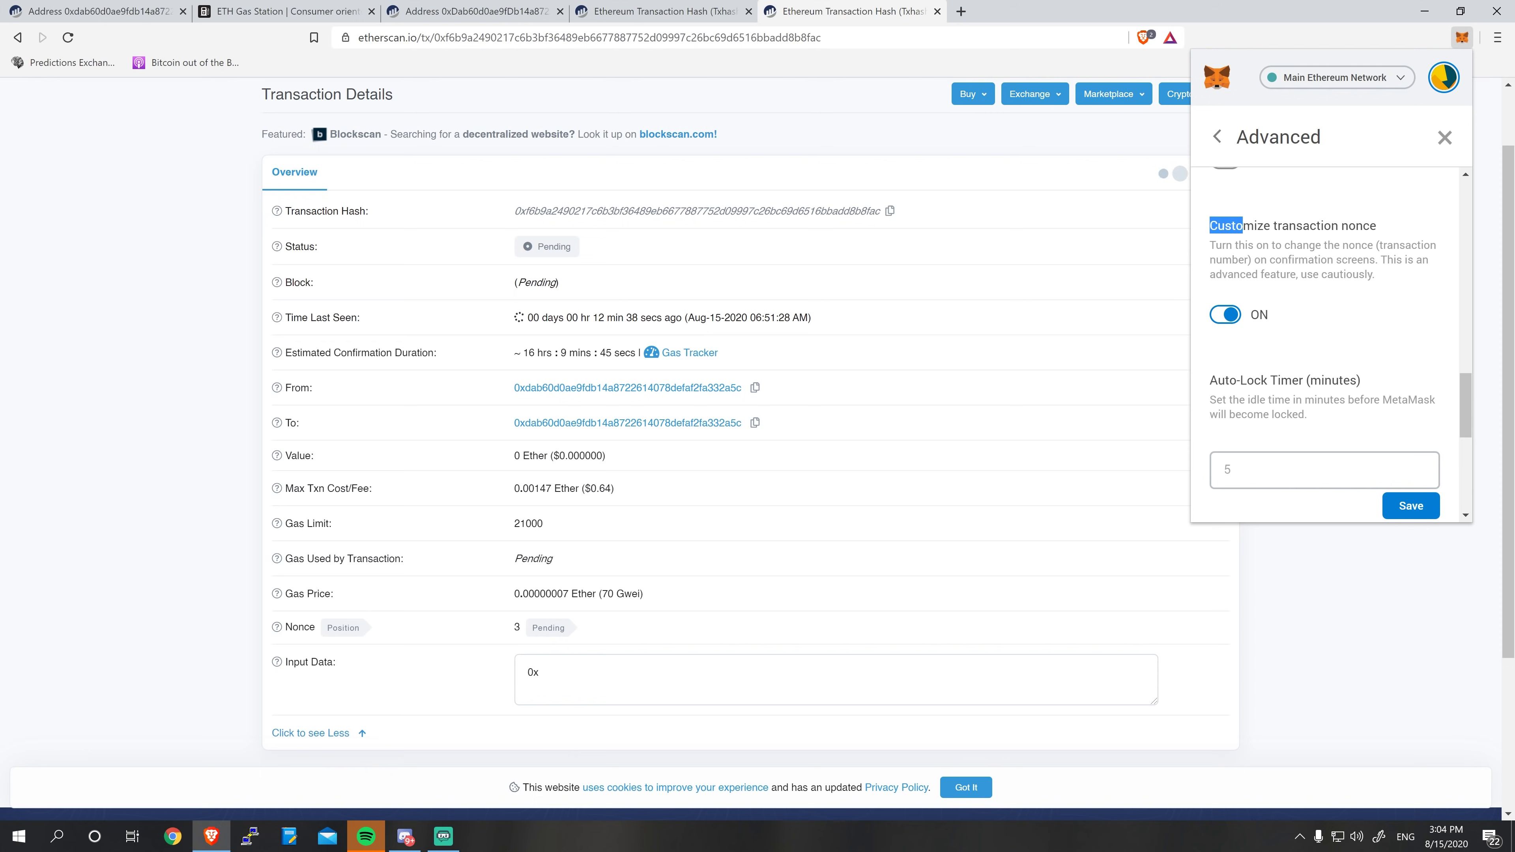
{"action": "left_click_drag", "start_coordinate": [1378, 225], "coordinate": [1387, 261]}
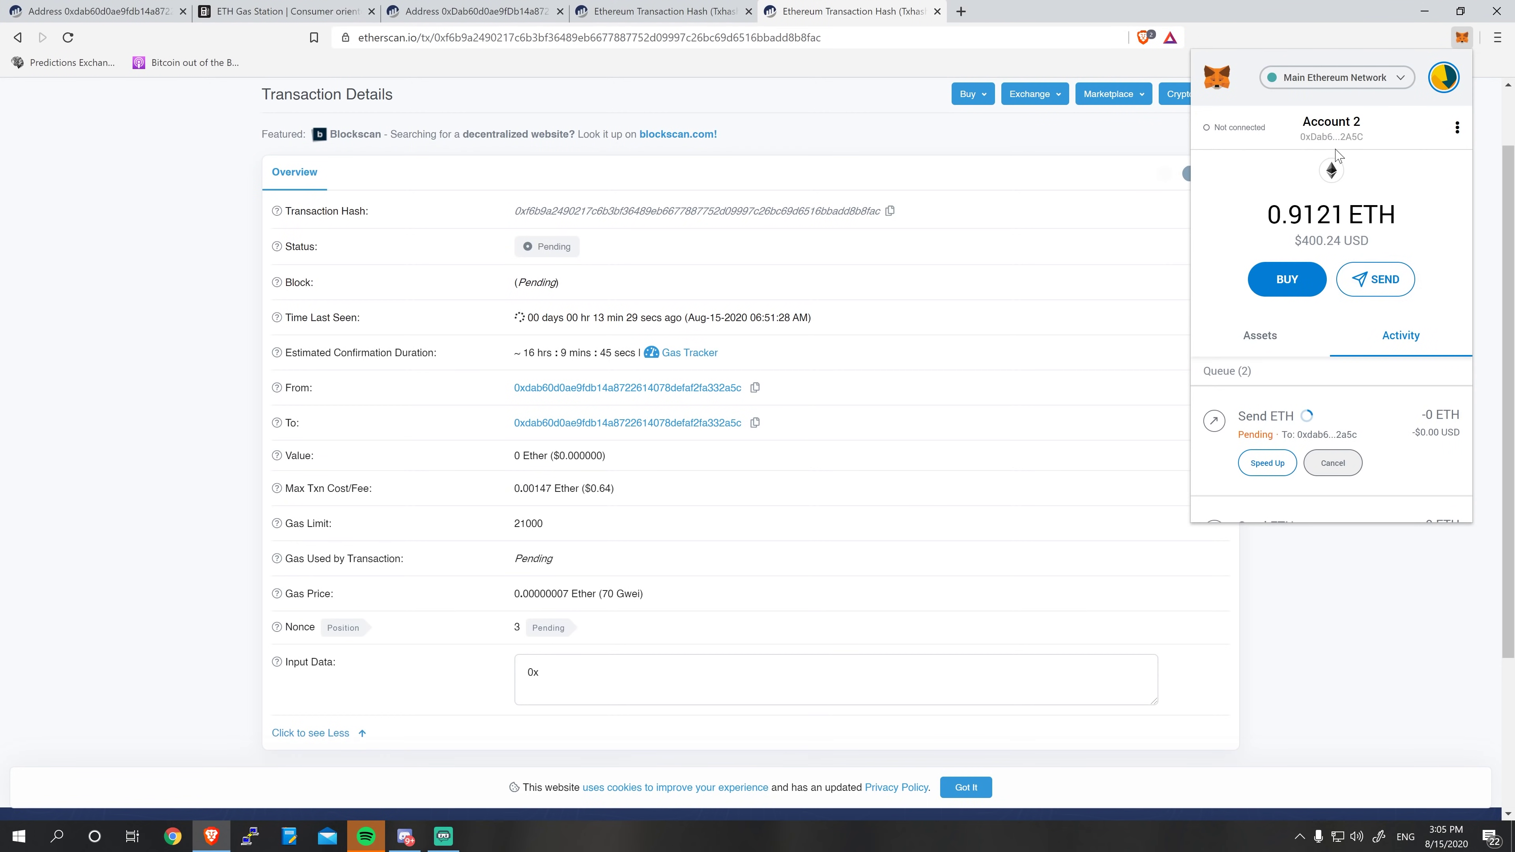
- Start a send to Account 2's own address and check gas prices on ETH Gas Station
{"action": "left_click", "coordinate": [1376, 285]}
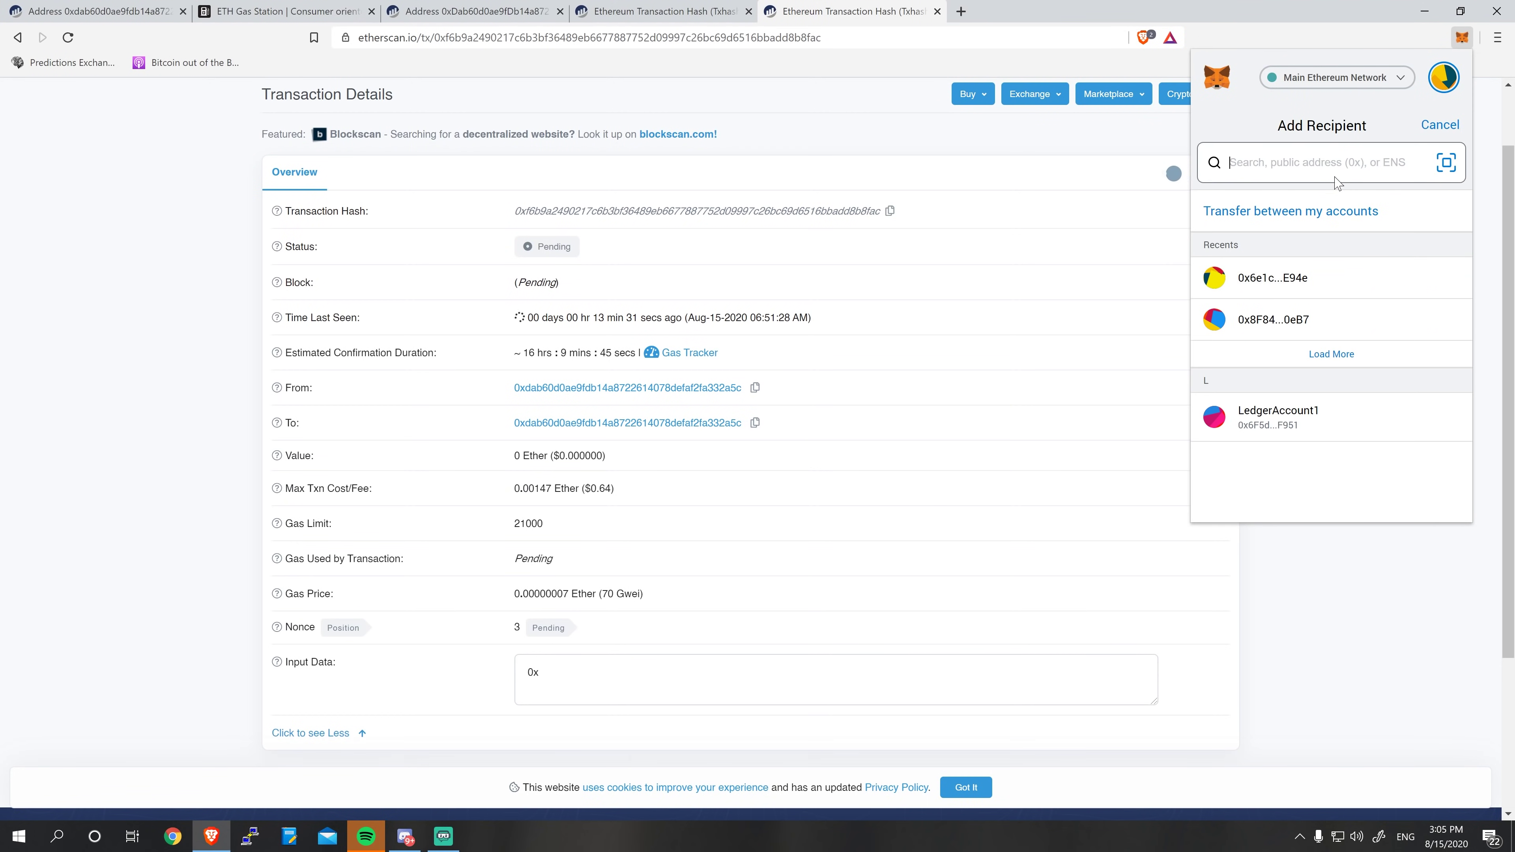
{"action": "key", "text": "ctrl+v"}
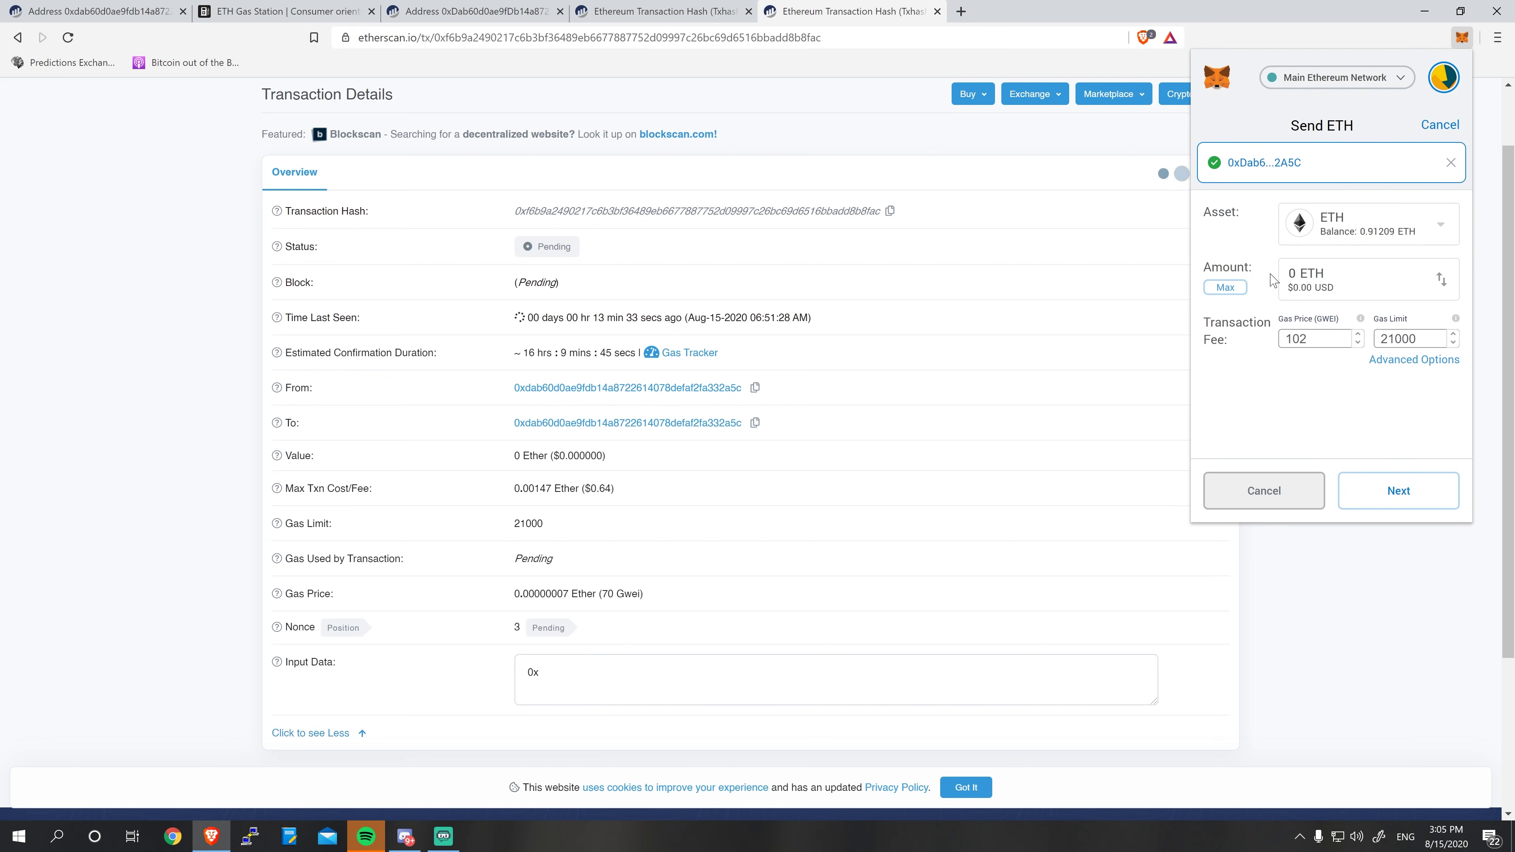
{"action": "left_click", "coordinate": [961, 12]}
{"action": "type", "text": "ethgasstation.info"}
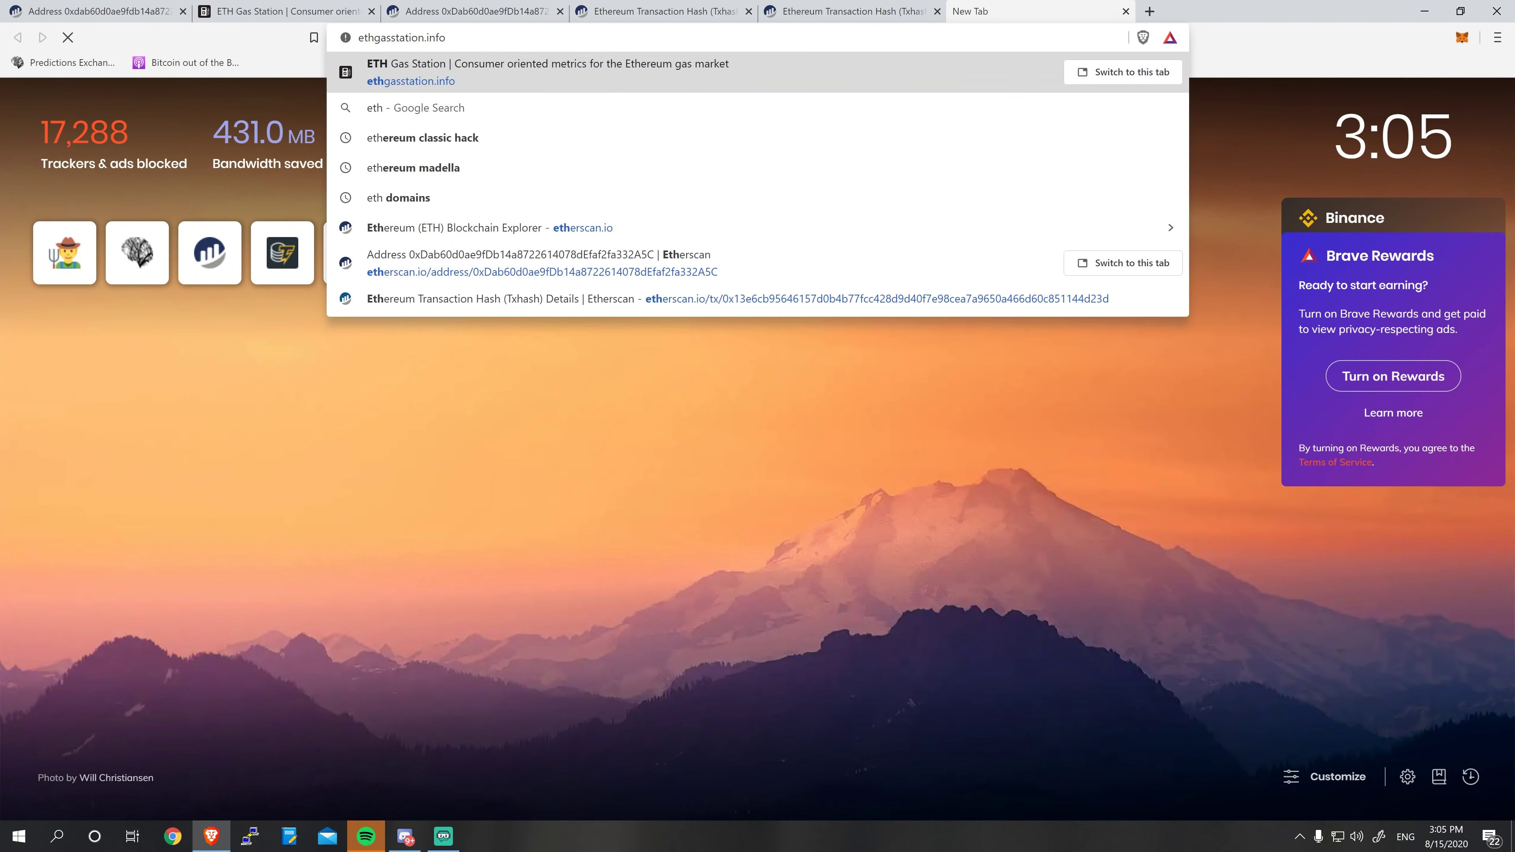
{"action": "key", "text": "Return"}
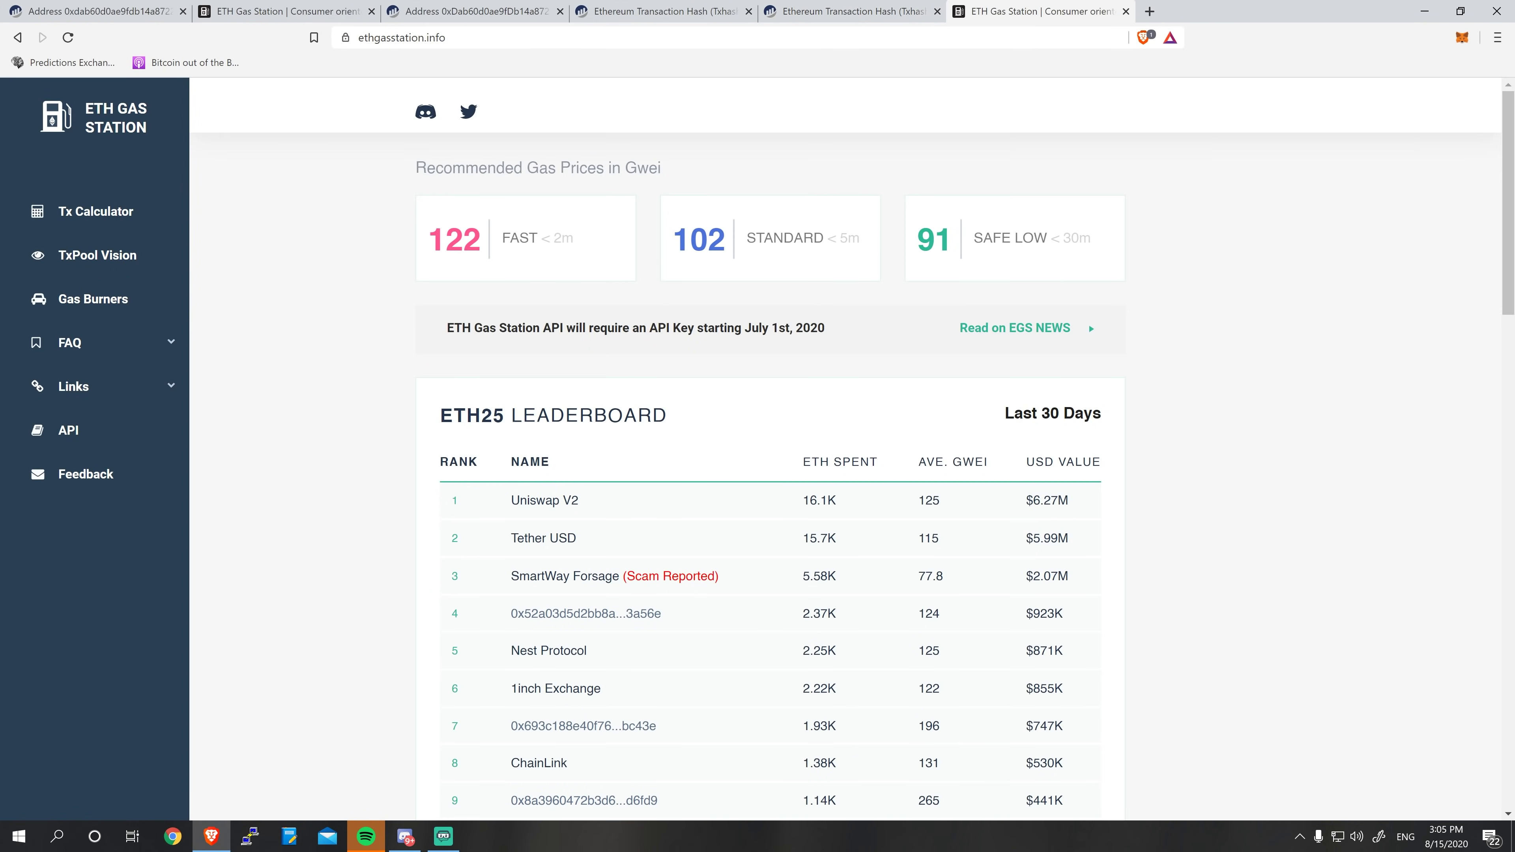
{"action": "left_click", "coordinate": [1462, 37]}
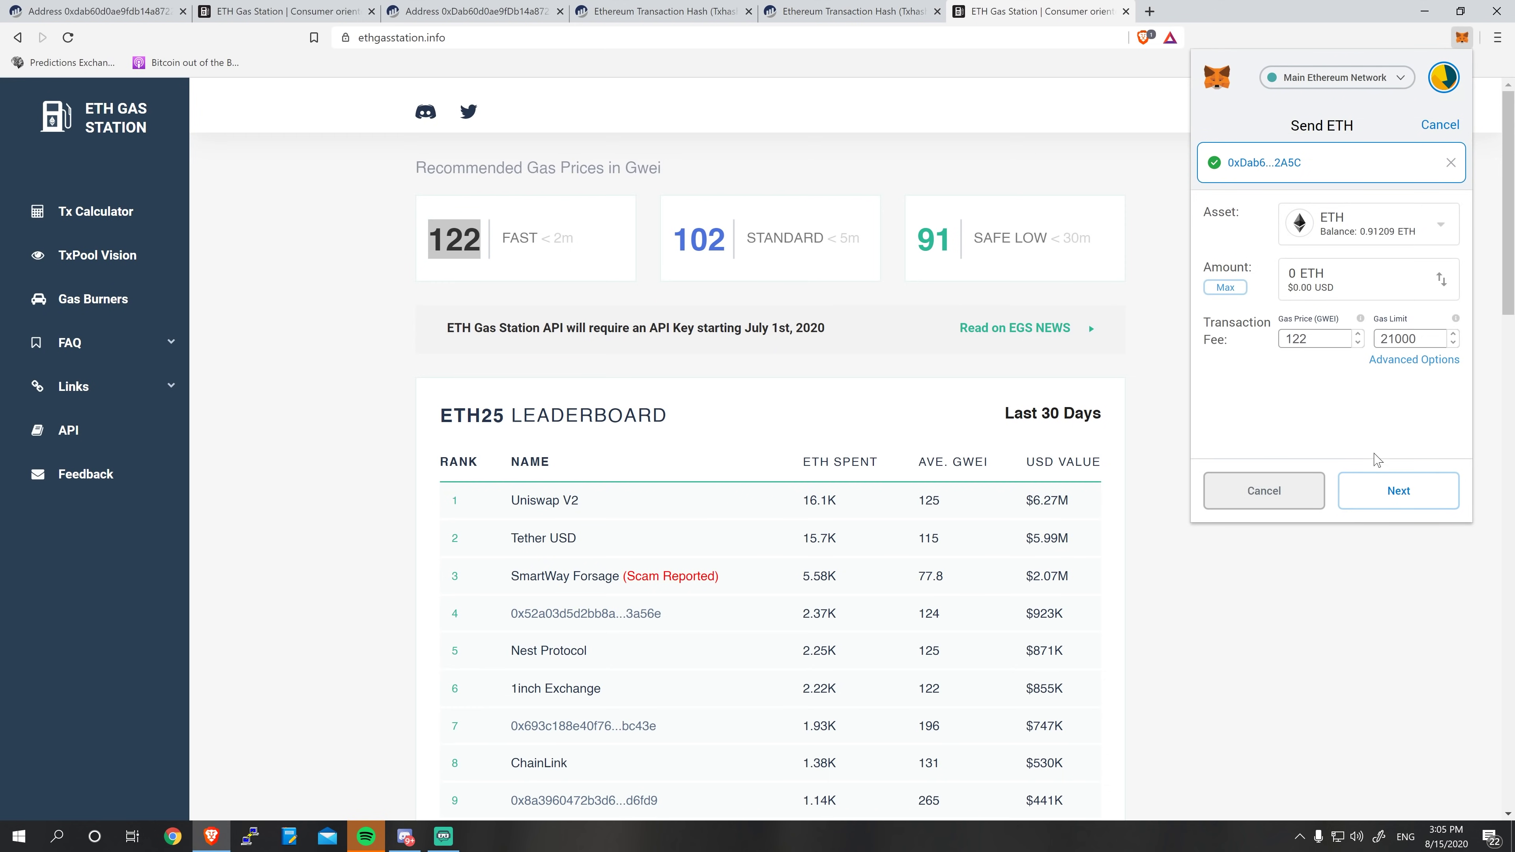
- Submit the 0 ETH replacement self-send with custom nonce 3 at 122 Gwei
{"action": "left_click", "coordinate": [1381, 489]}
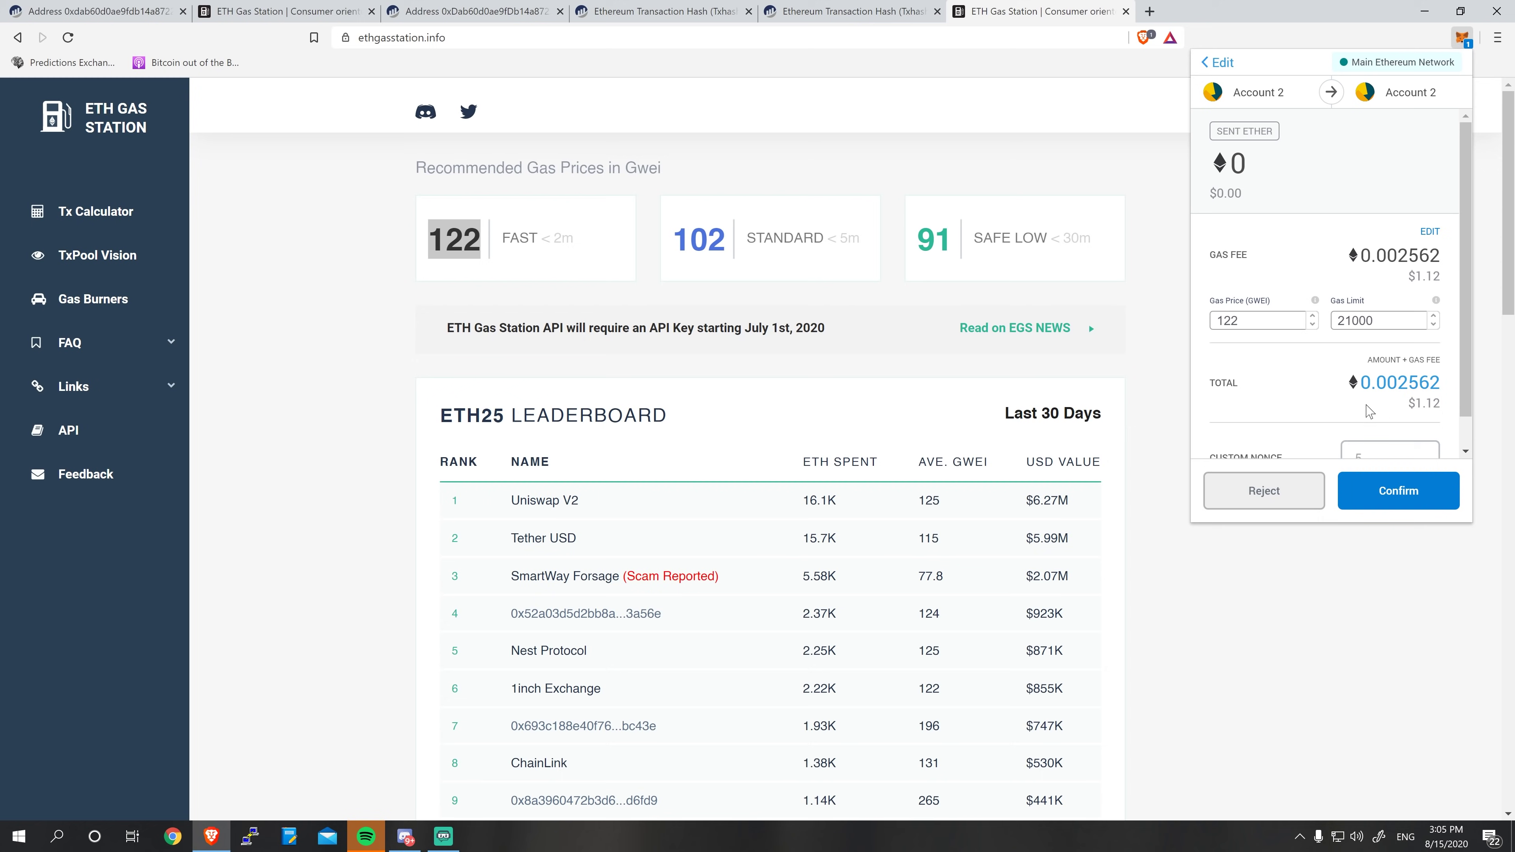
{"action": "scroll", "coordinate": [1370, 411], "scroll_direction": "down", "scroll_amount": 1}
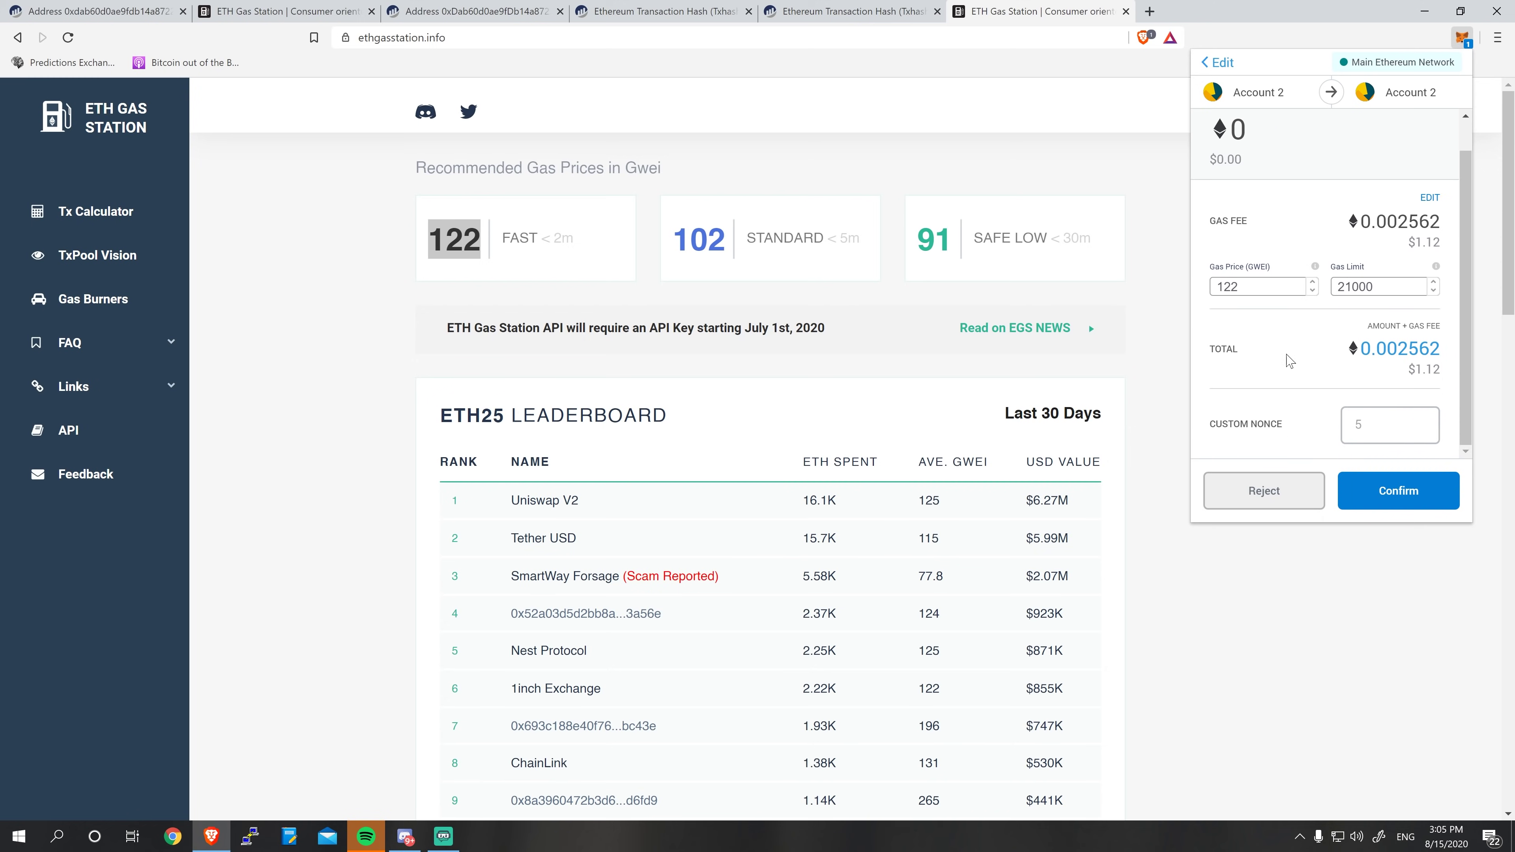
{"action": "key", "text": "ctrl+shift+Tab"}
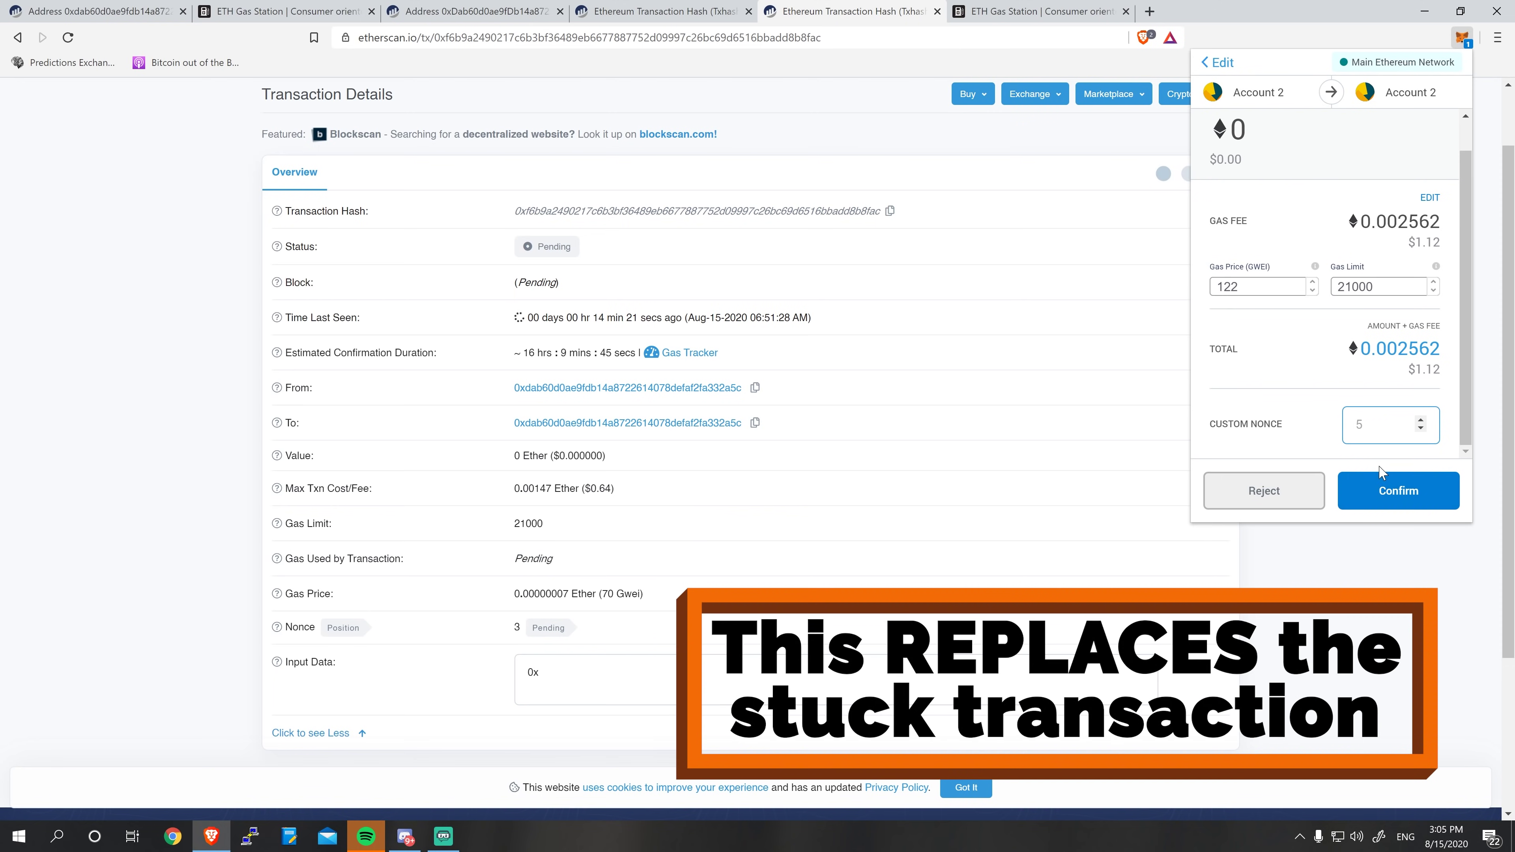
{"action": "left_click", "coordinate": [1365, 487]}
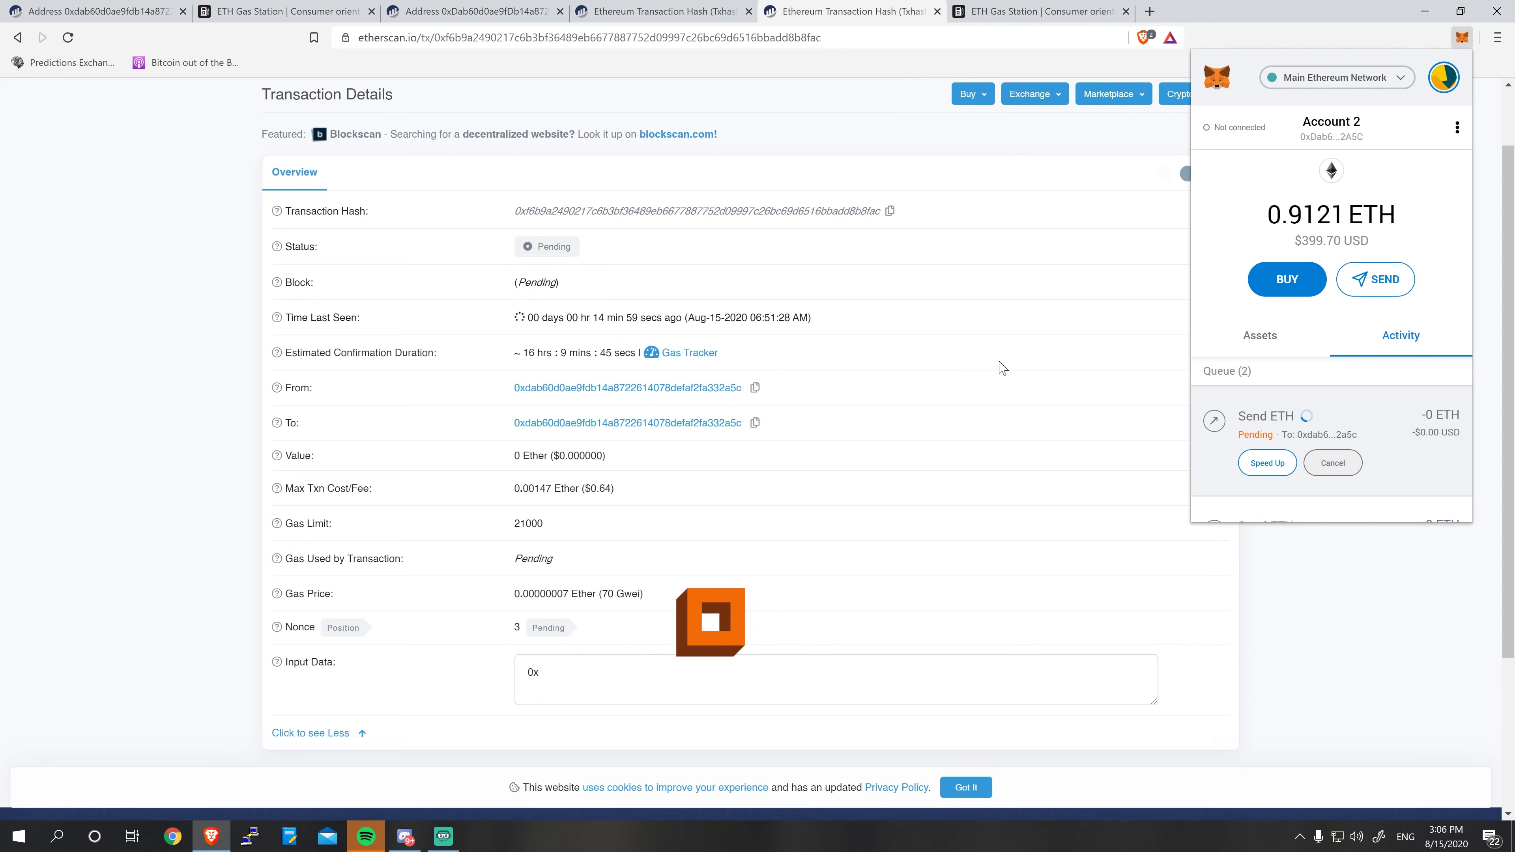
- Dismiss the transaction 3 and 4 confirmed notifications and reload the Etherscan address page
{"action": "scroll", "coordinate": [1331, 416], "scroll_direction": "down", "scroll_amount": 3}
{"action": "left_click", "coordinate": [1006, 327]}
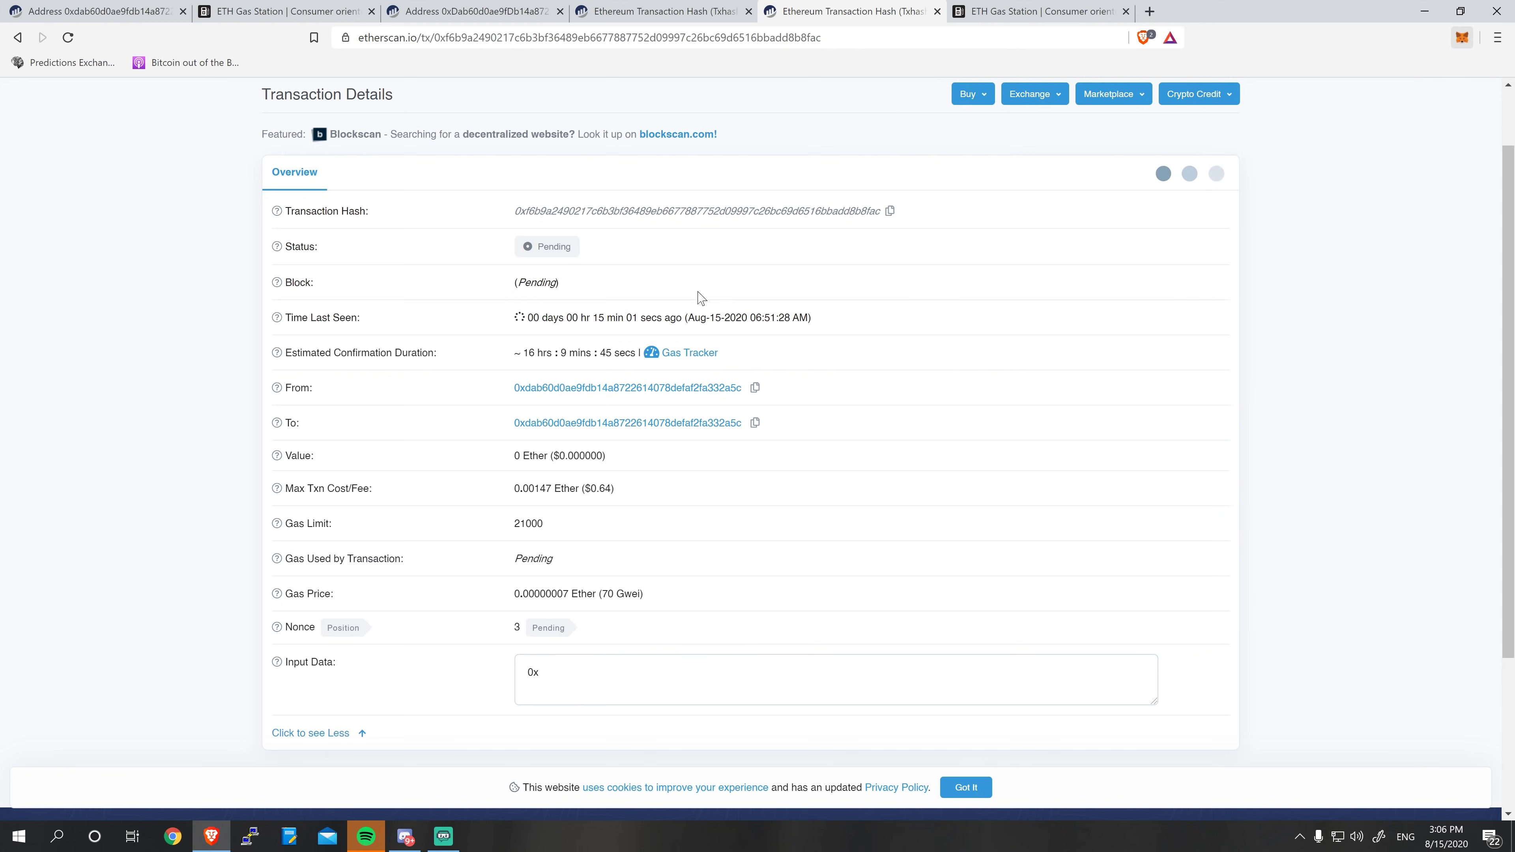
{"action": "key", "text": "alt+Left"}
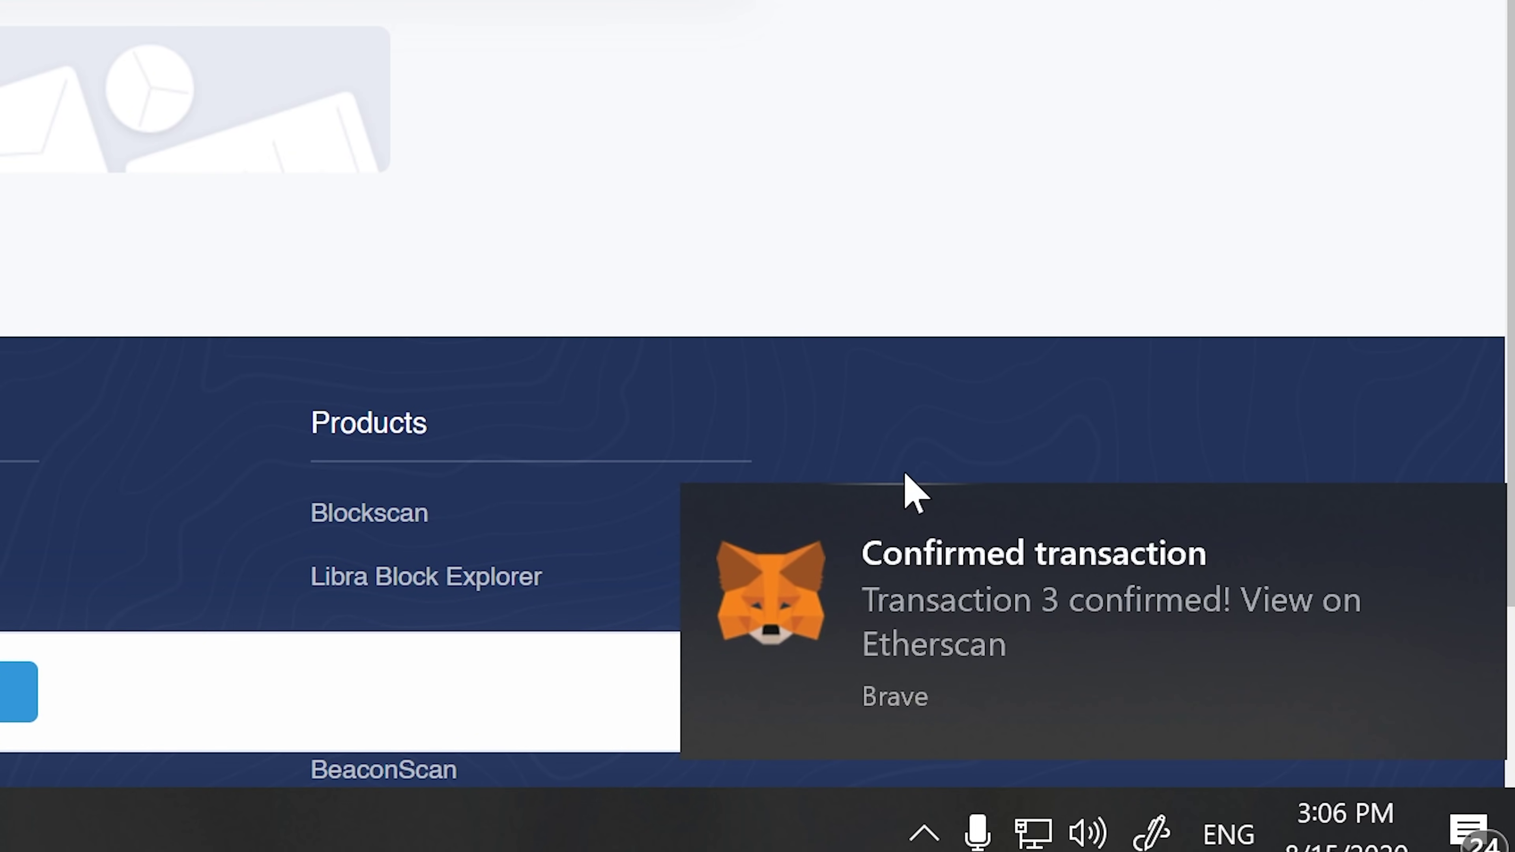
{"action": "left_click", "coordinate": [1077, 603]}
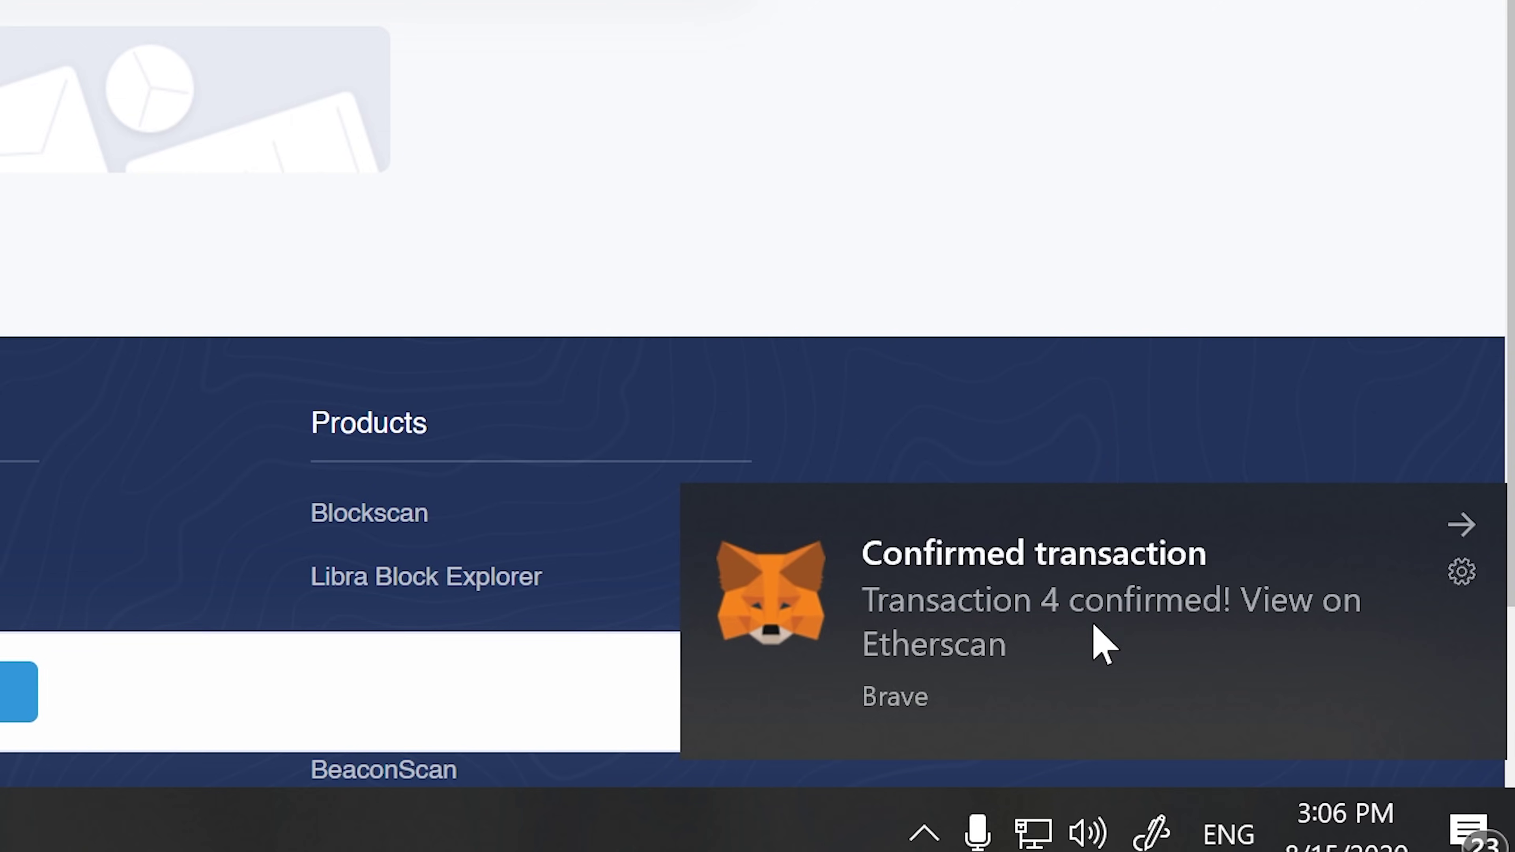
{"action": "left_click", "coordinate": [1099, 641]}
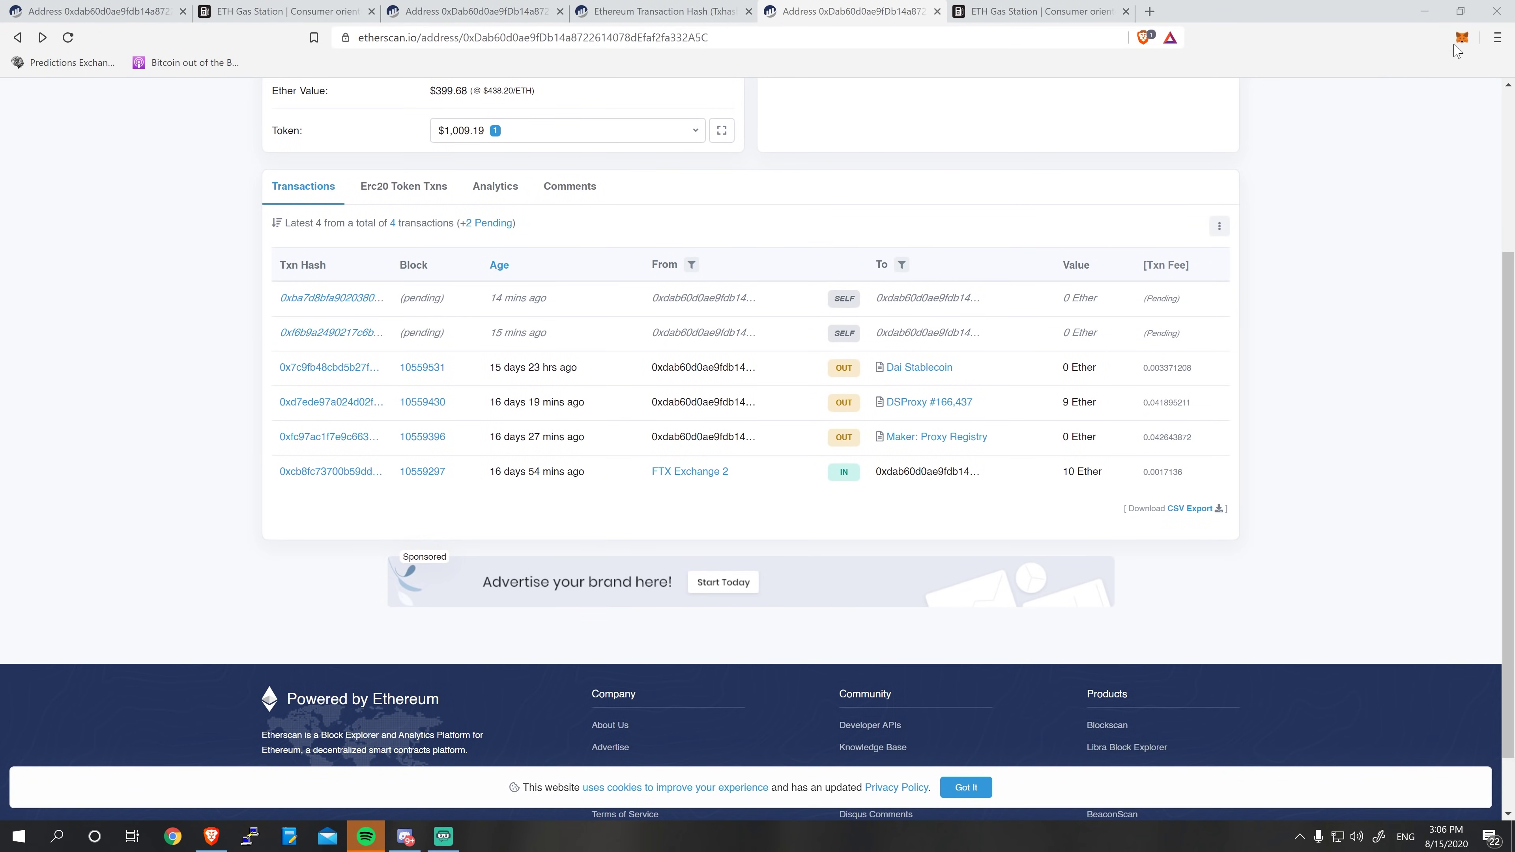
{"action": "left_click", "coordinate": [1461, 38]}
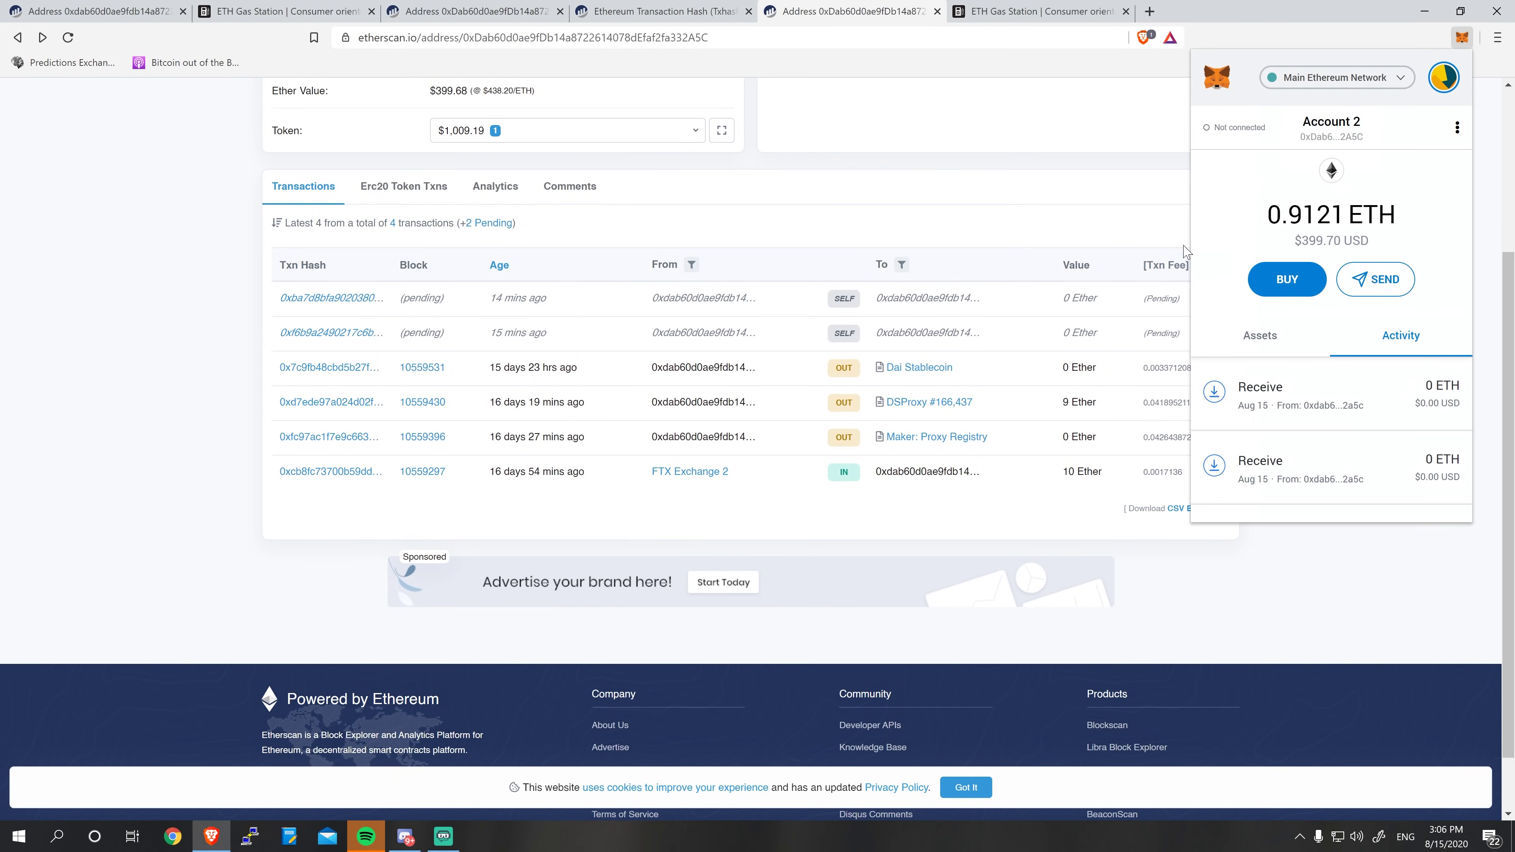
{"action": "left_click", "coordinate": [263, 112]}
{"action": "left_click", "coordinate": [69, 38]}
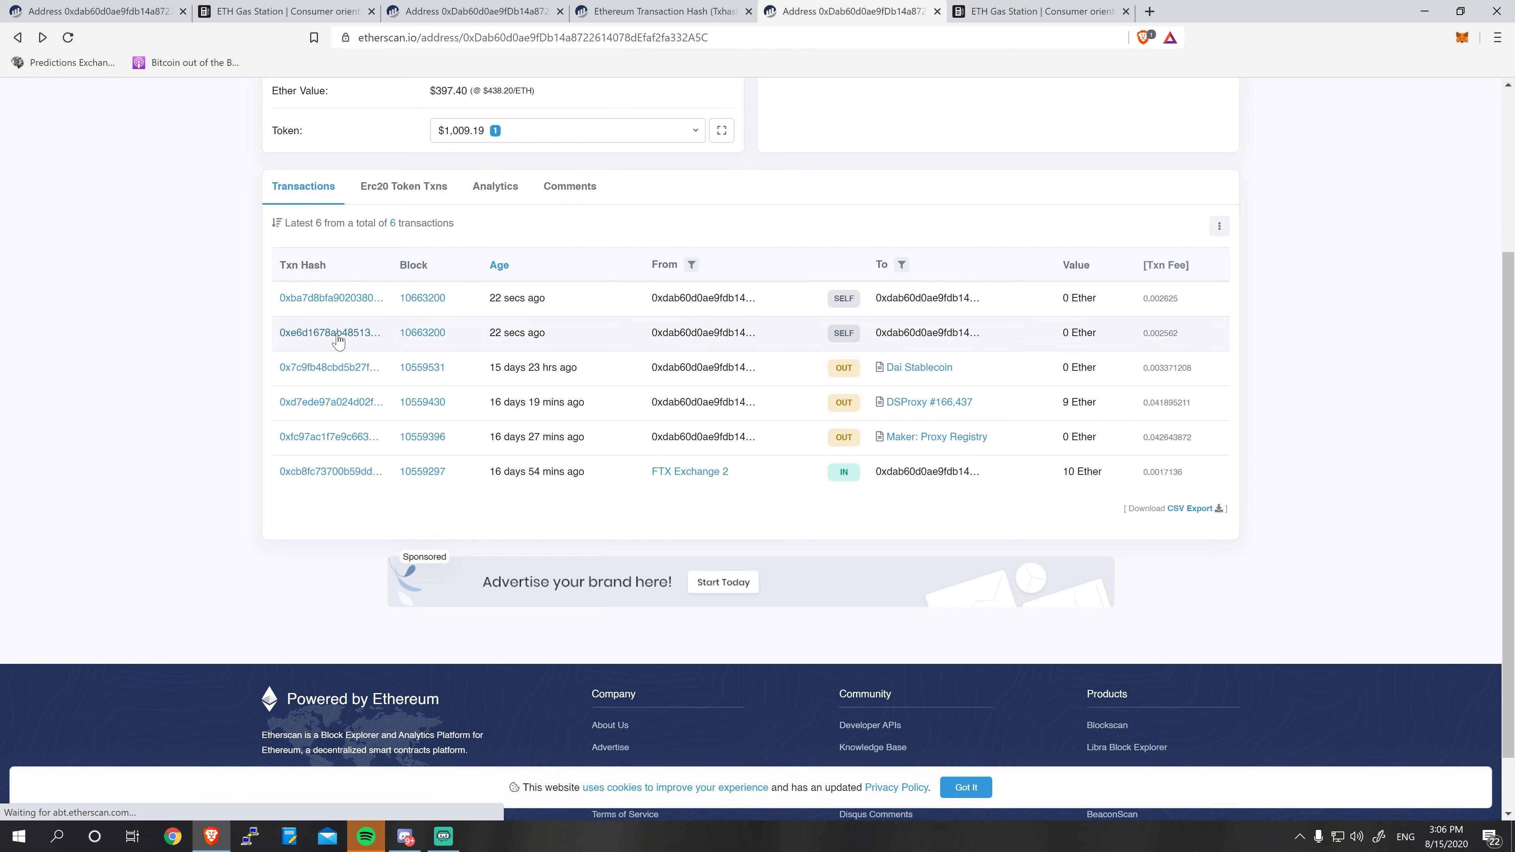
- Open both mined self-sends' full details to check their nonces, ending on nonce 4
{"action": "left_click", "coordinate": [331, 333]}
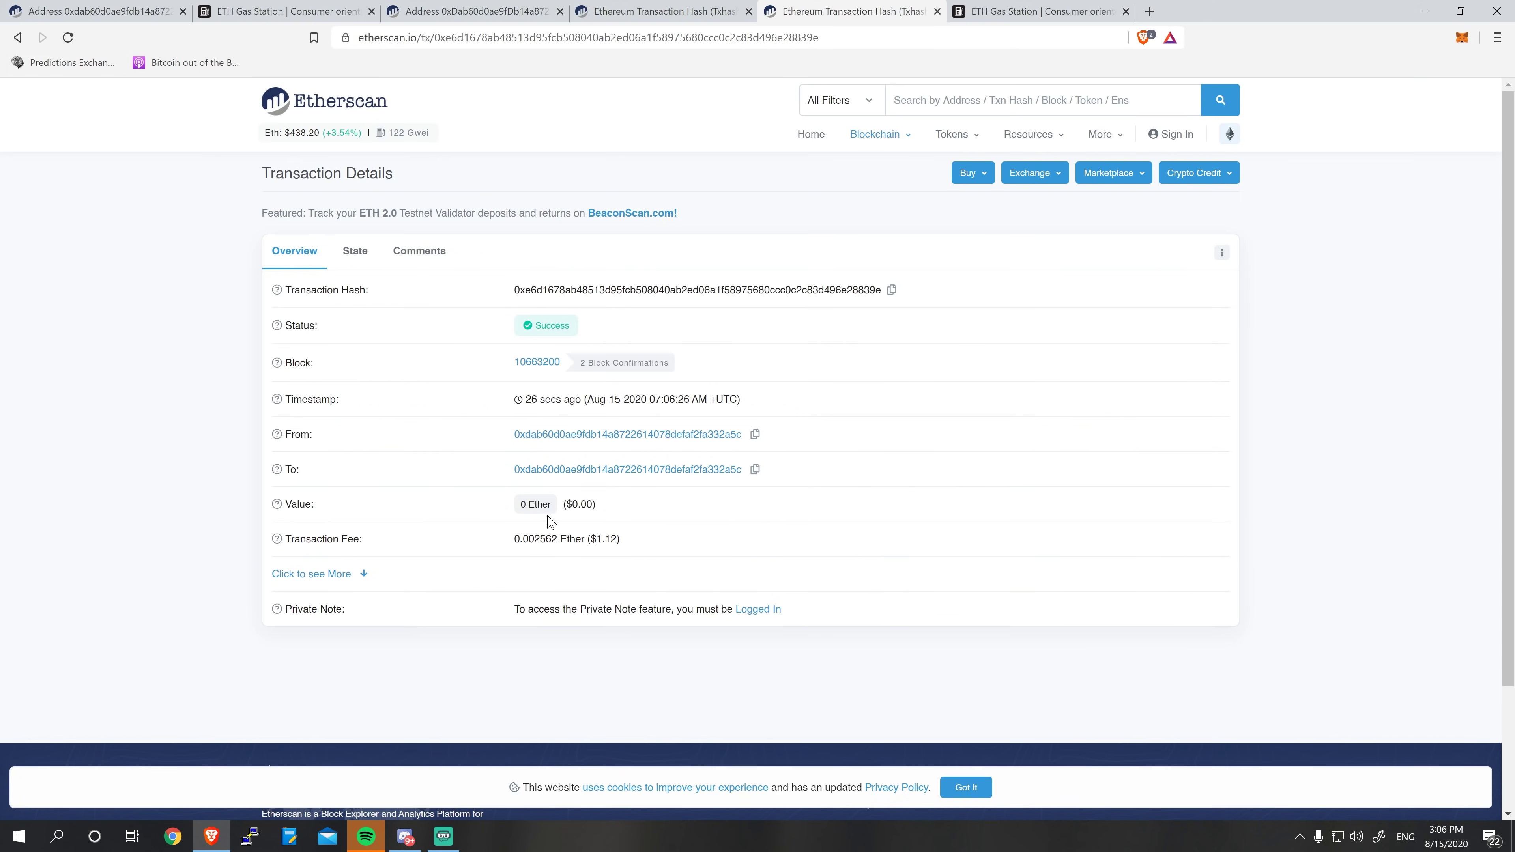
{"action": "left_click", "coordinate": [334, 574]}
{"action": "scroll", "coordinate": [418, 555], "scroll_direction": "down", "scroll_amount": 1}
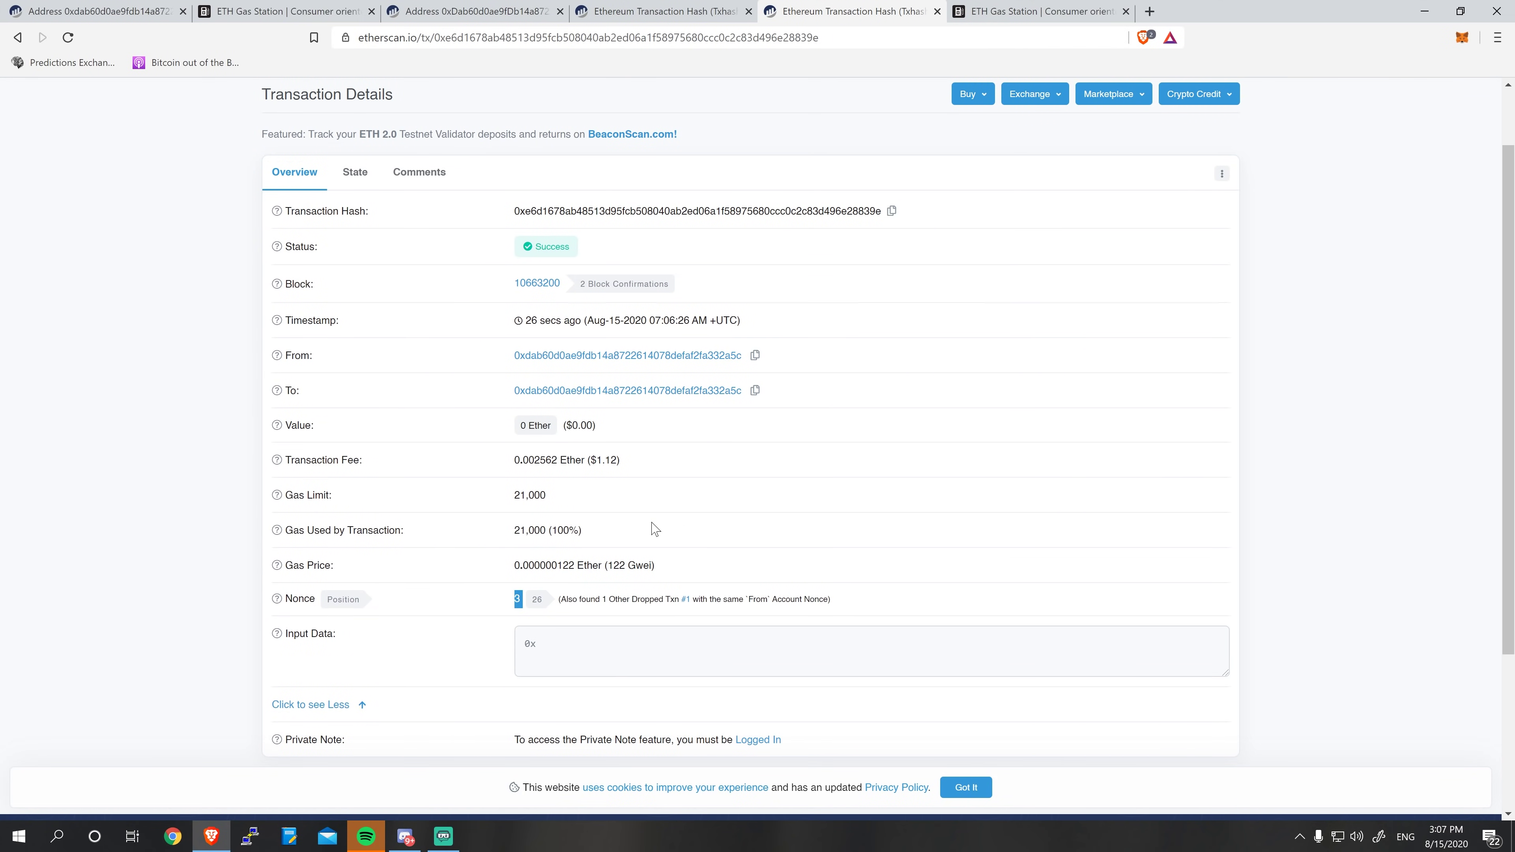
{"action": "key", "text": "alt+Left"}
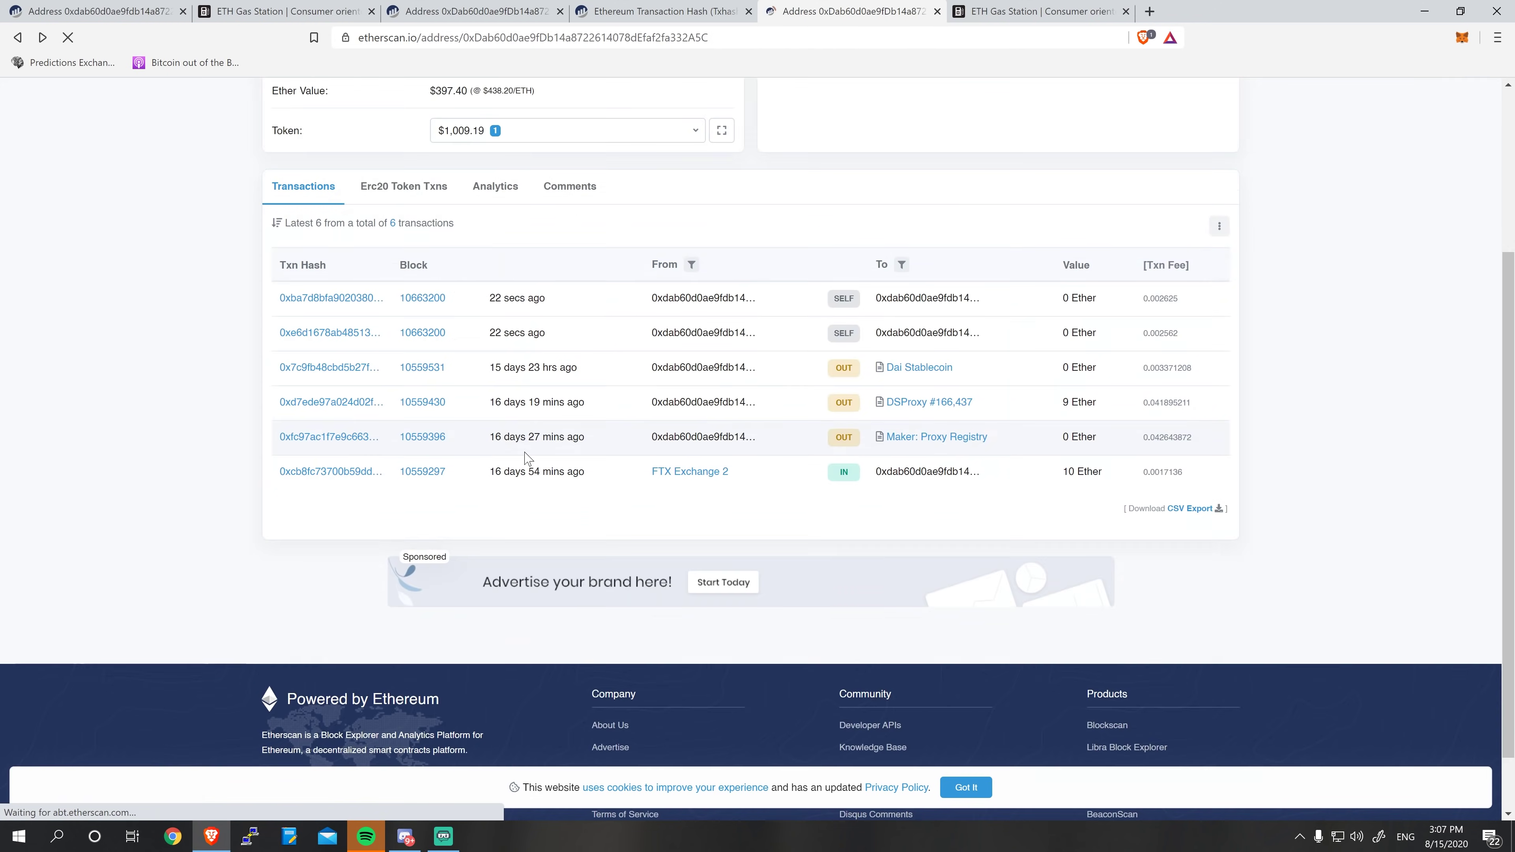
{"action": "left_click", "coordinate": [346, 298]}
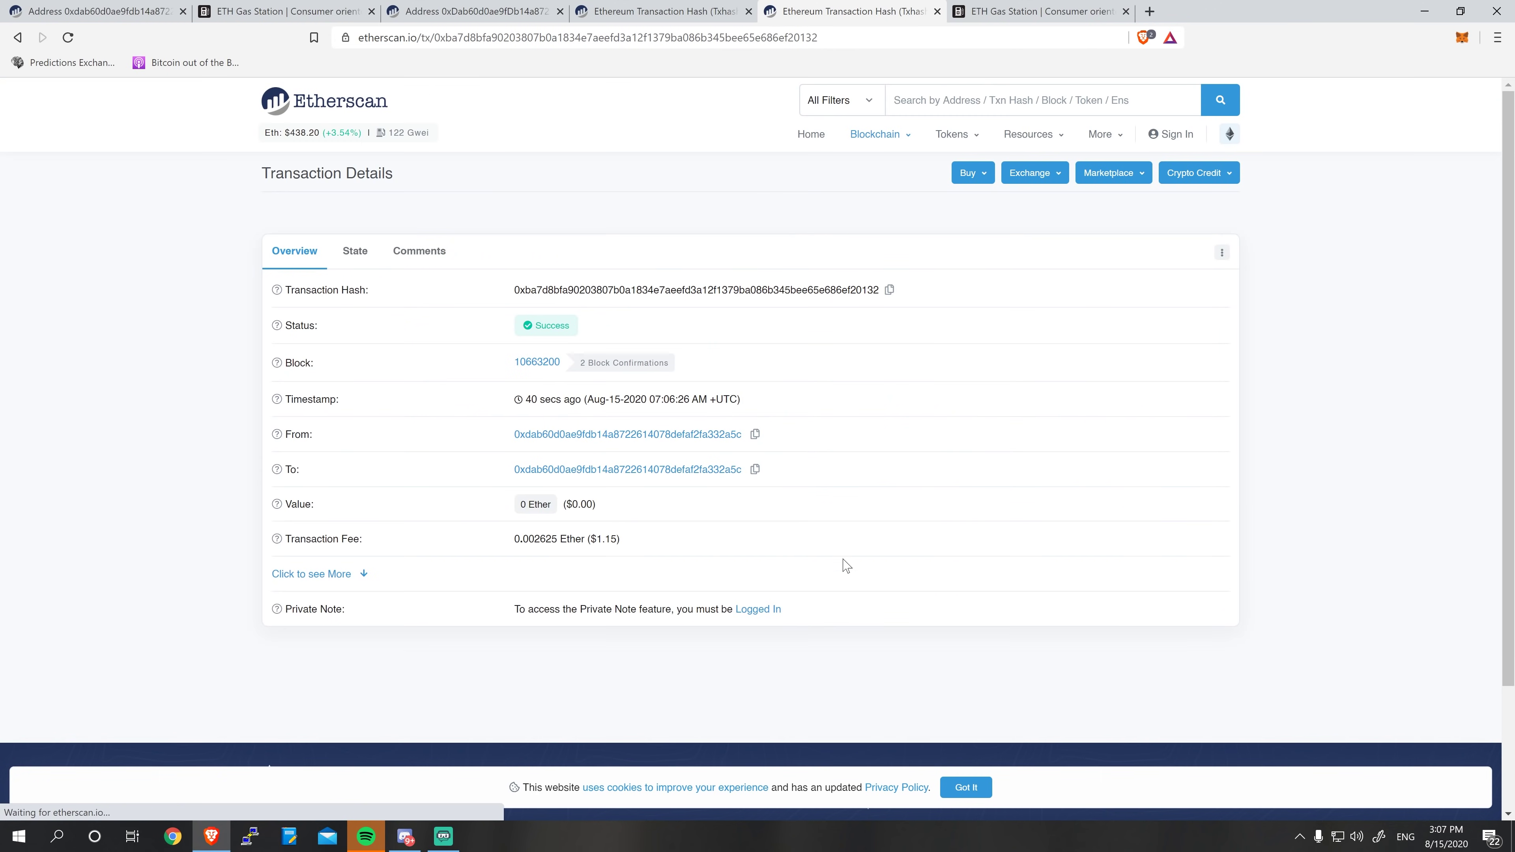
{"action": "scroll", "coordinate": [507, 531], "scroll_direction": "down", "scroll_amount": 2}
{"action": "left_click", "coordinate": [358, 501]}
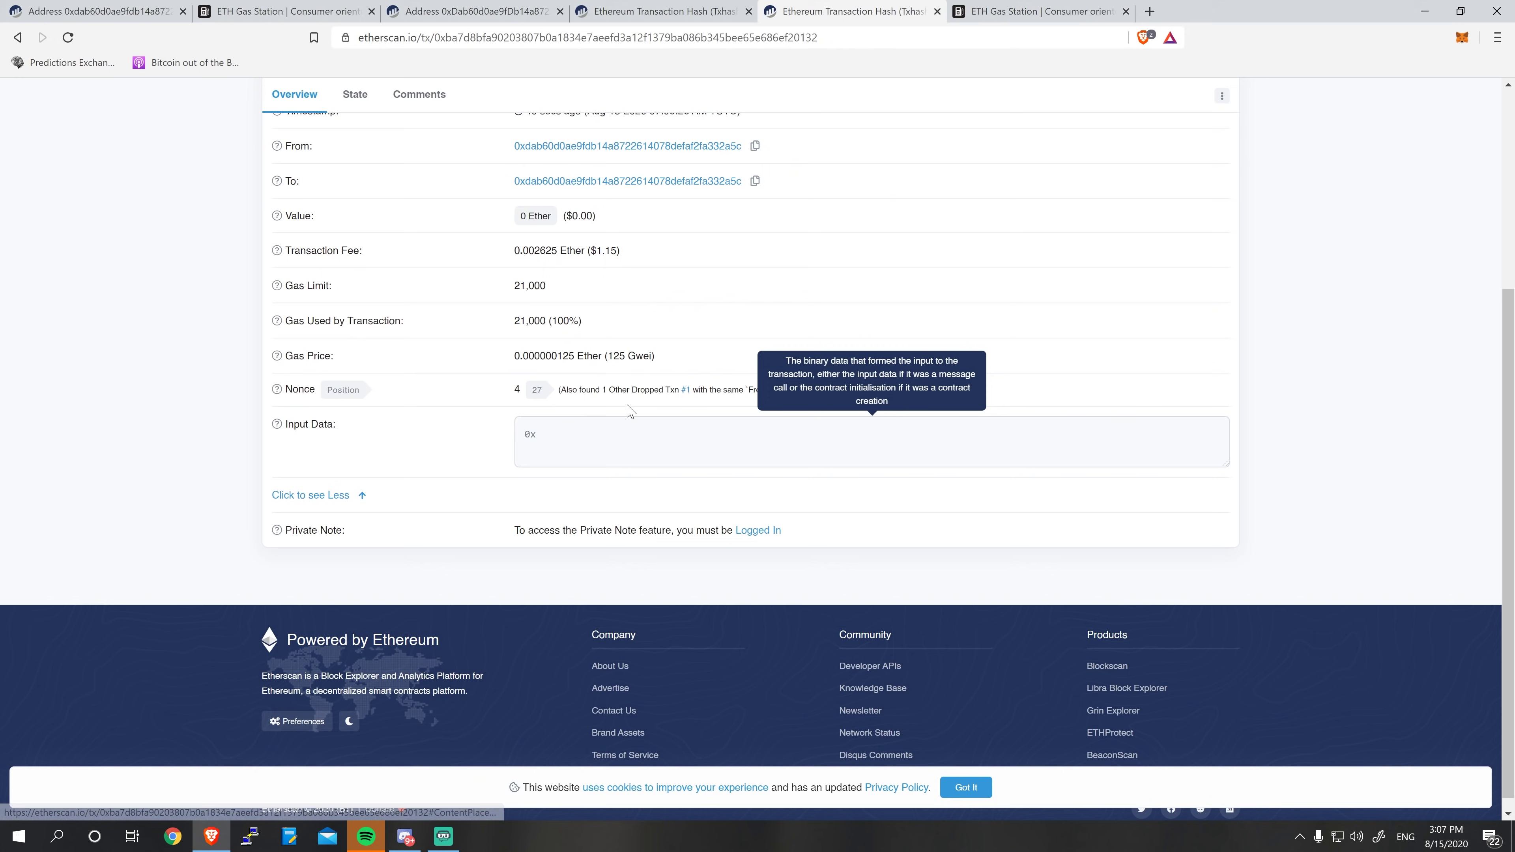
{"action": "scroll", "coordinate": [623, 448], "scroll_direction": "up", "scroll_amount": 2}
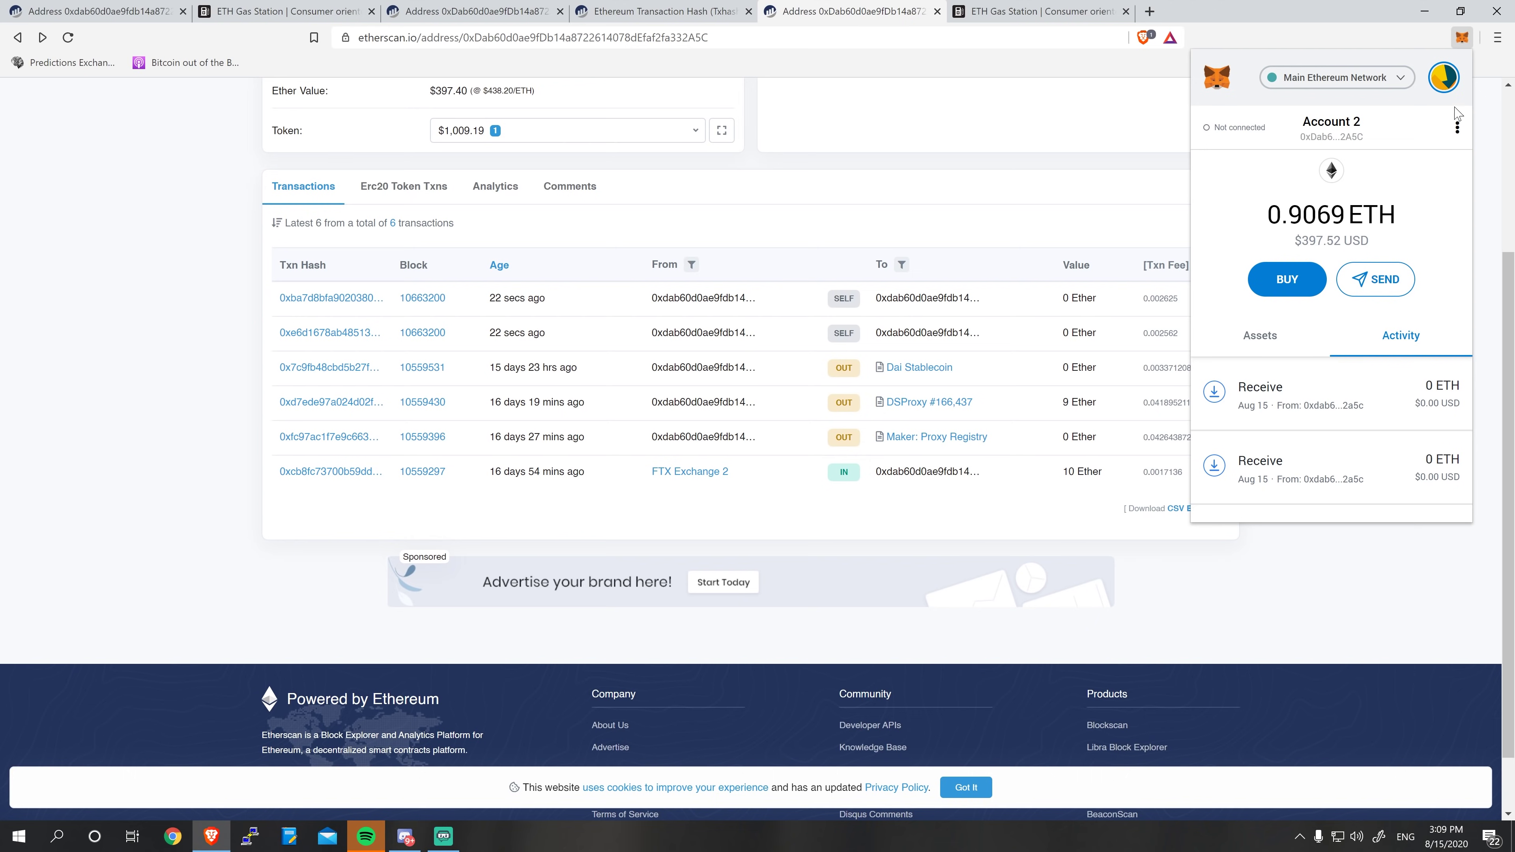
- Reset Account 2 under MetaMask's Advanced settings, then close the wallet and browser
{"action": "left_click", "coordinate": [1441, 85]}
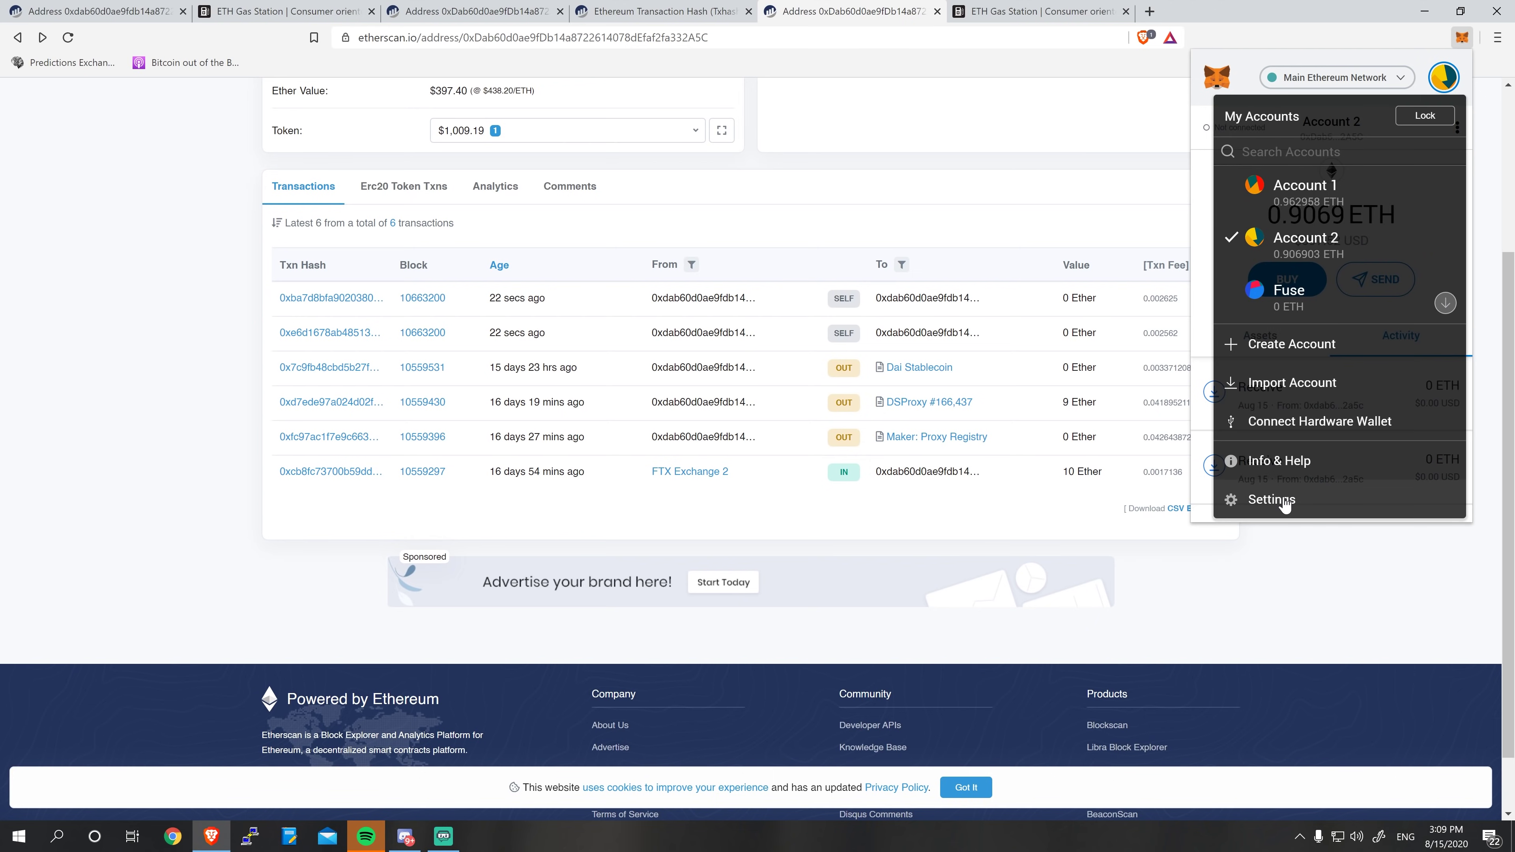
{"action": "left_click", "coordinate": [1271, 500]}
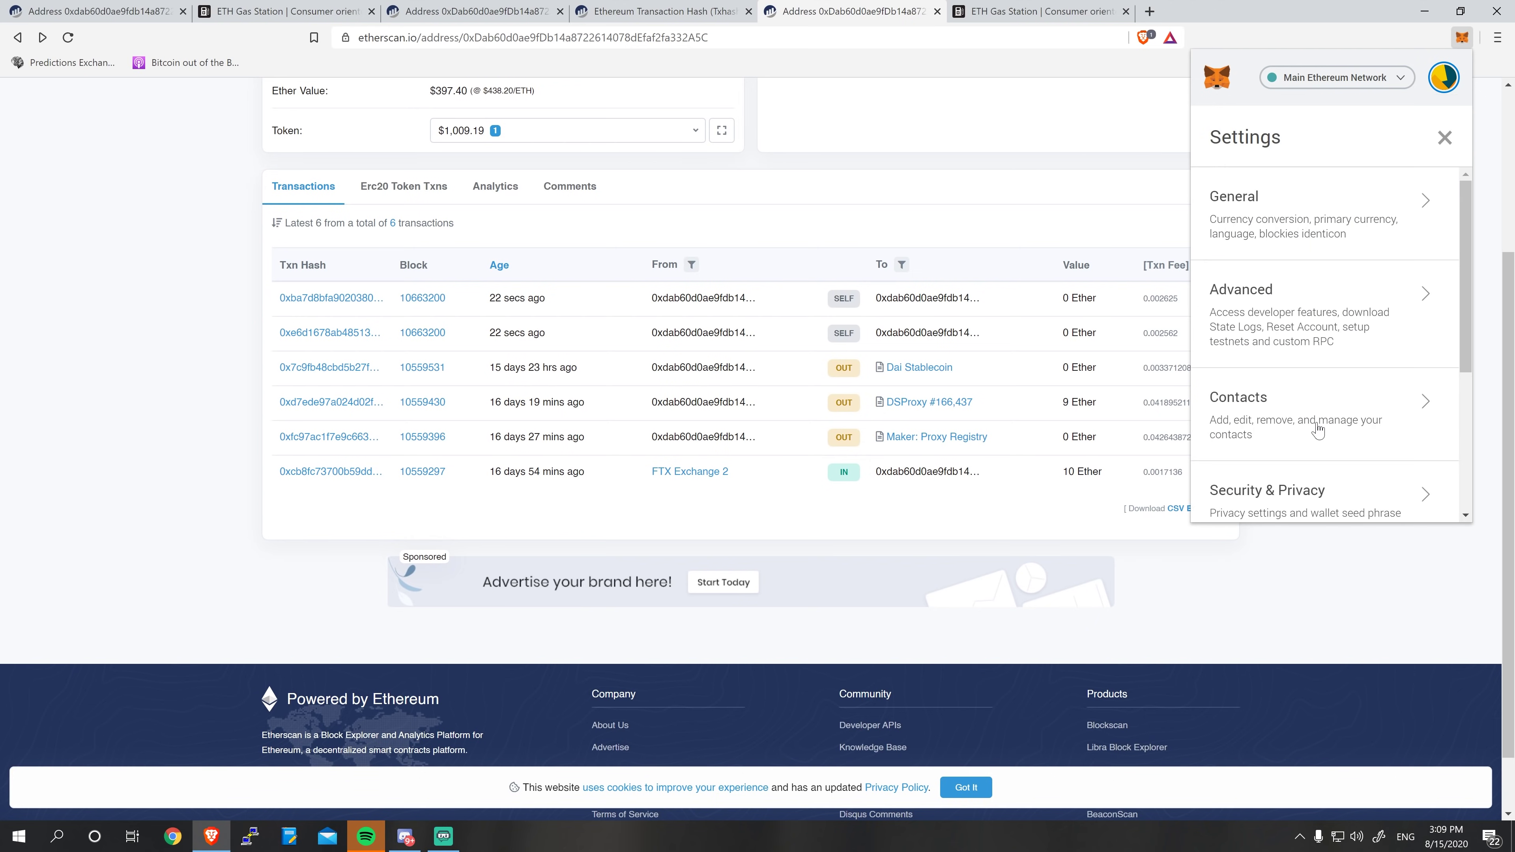
{"action": "left_click", "coordinate": [1300, 331]}
{"action": "scroll", "coordinate": [1318, 358], "scroll_direction": "down", "scroll_amount": 4}
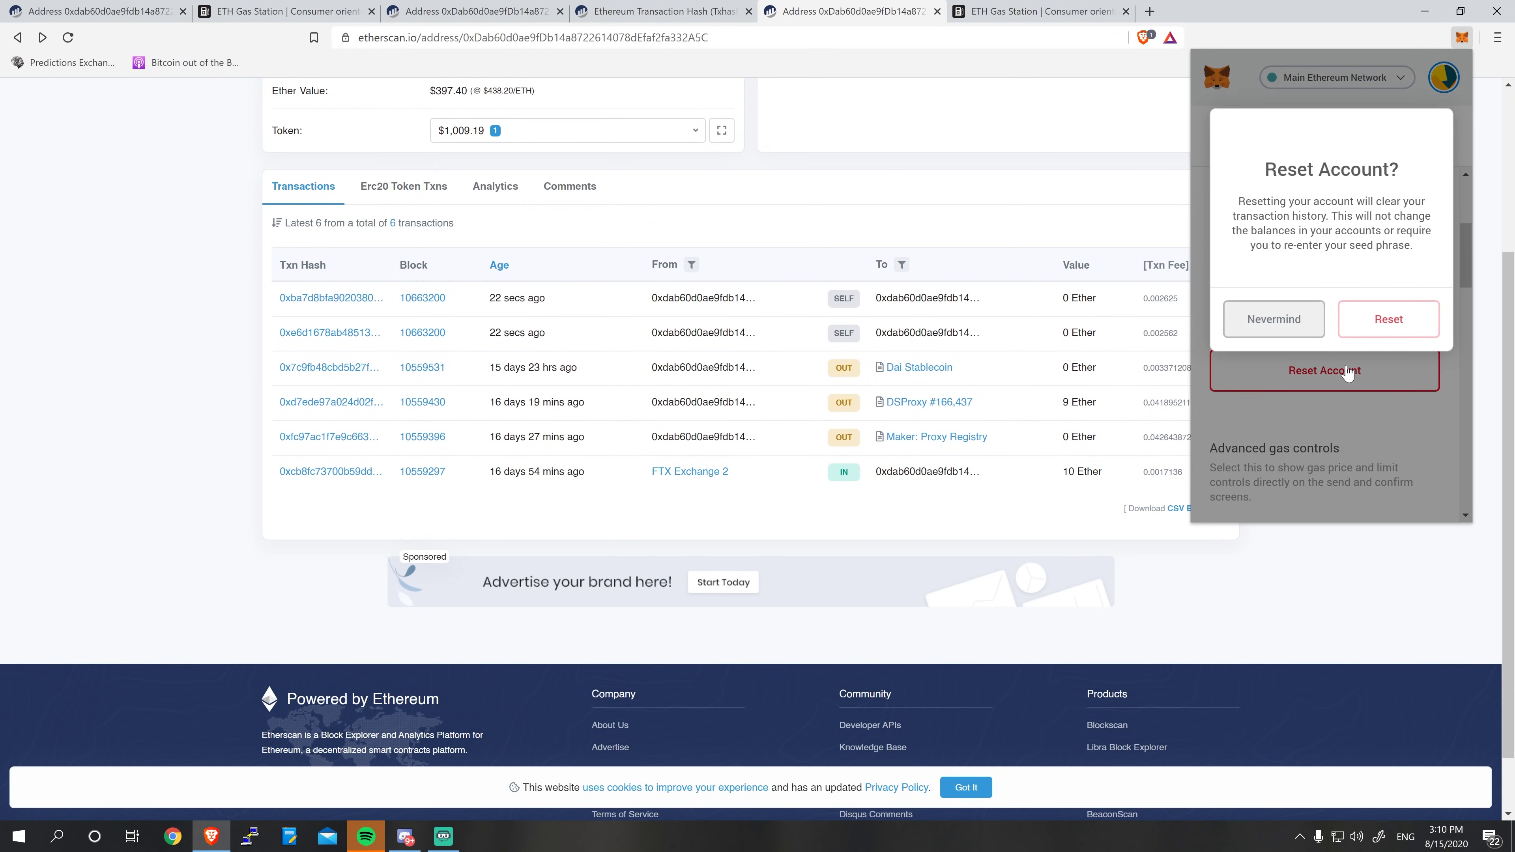
{"action": "left_click", "coordinate": [1375, 333]}
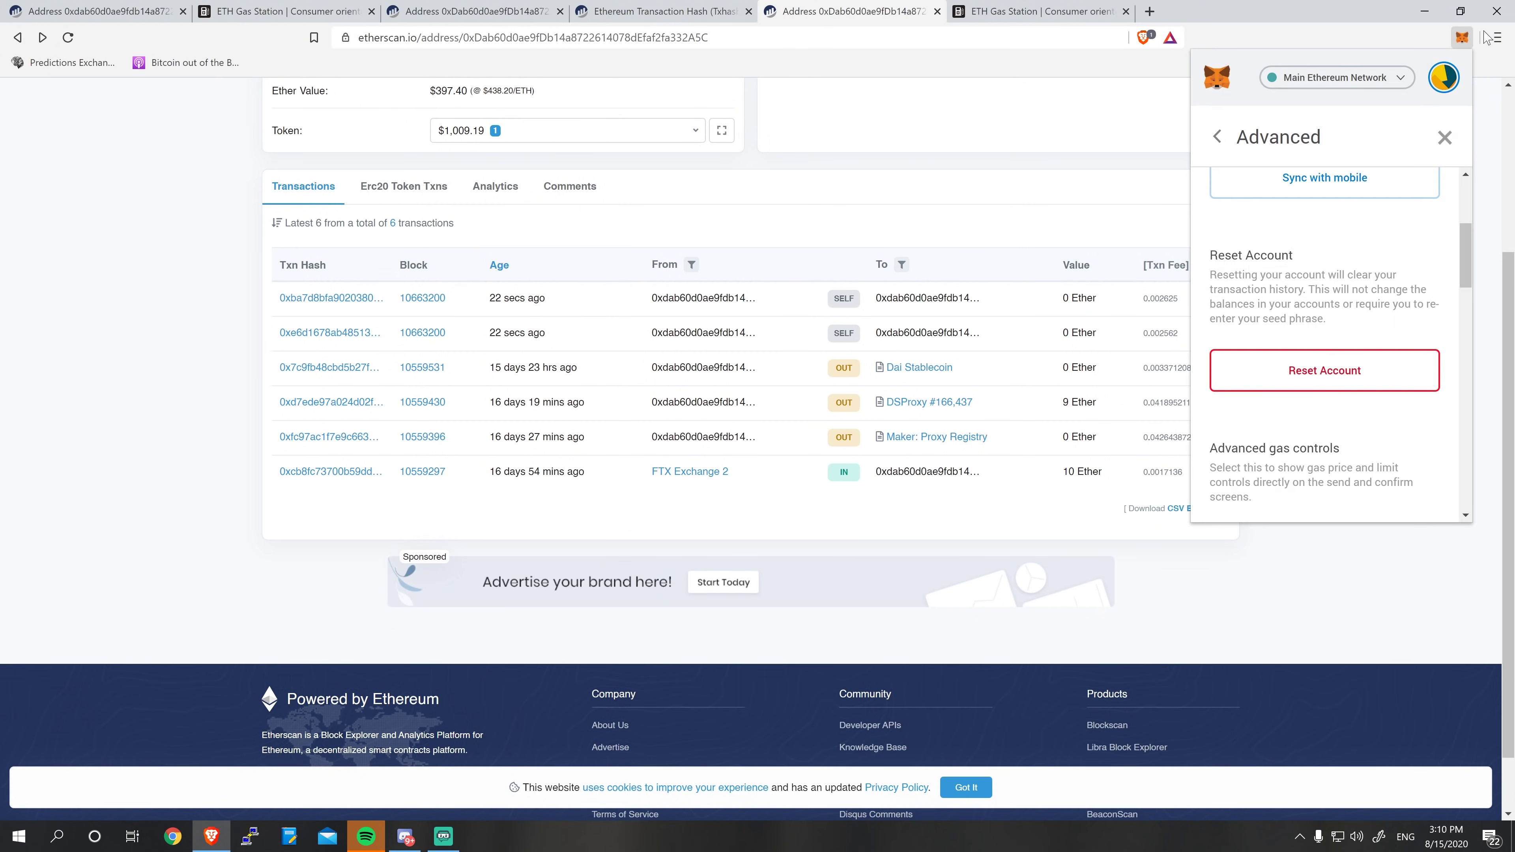
{"action": "left_click", "coordinate": [1508, 17]}
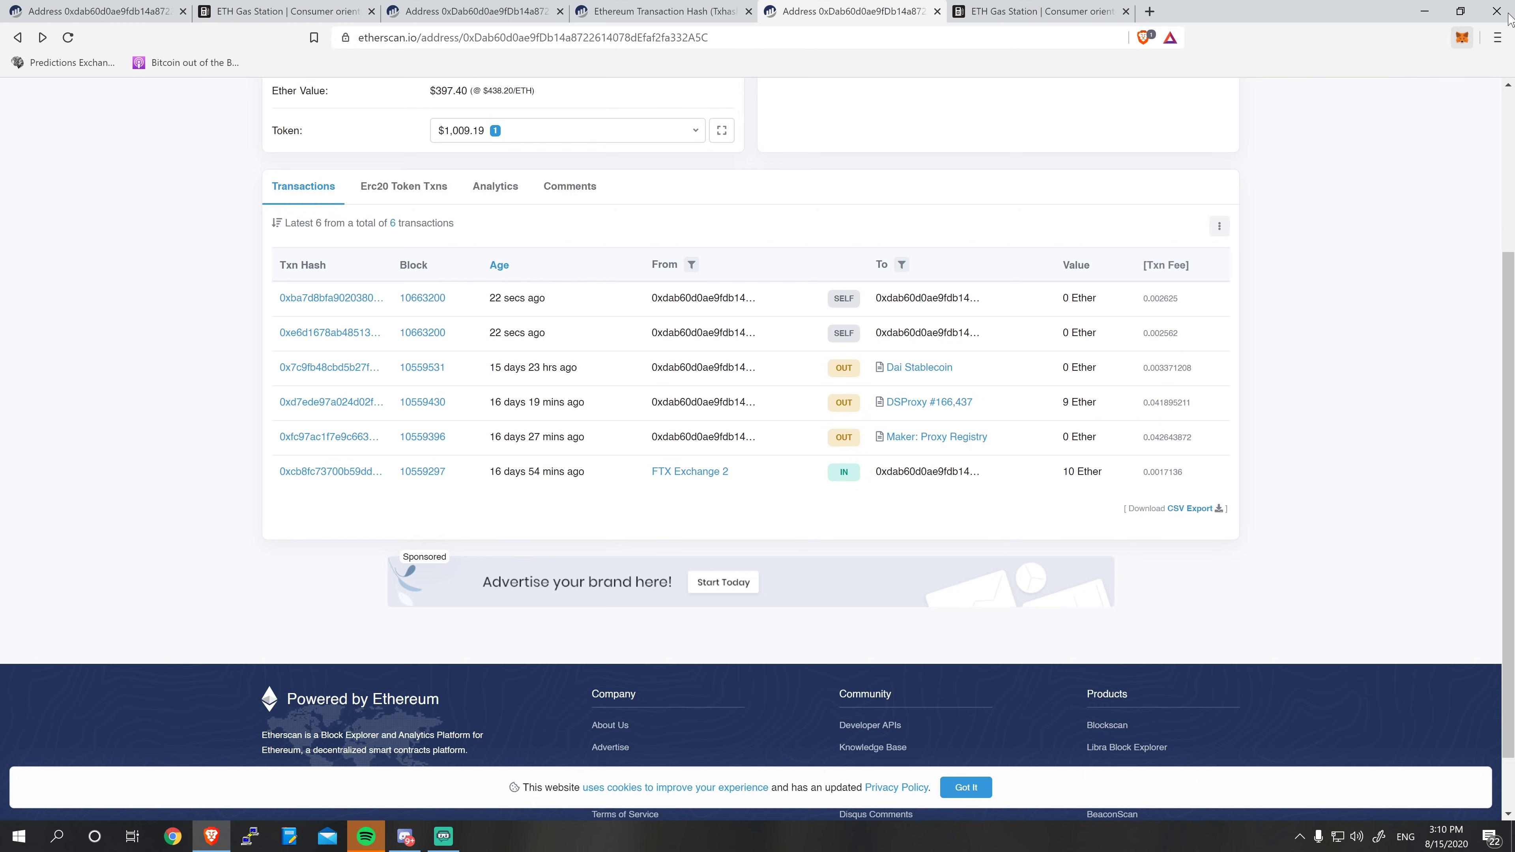
{"action": "left_click", "coordinate": [1506, 19]}
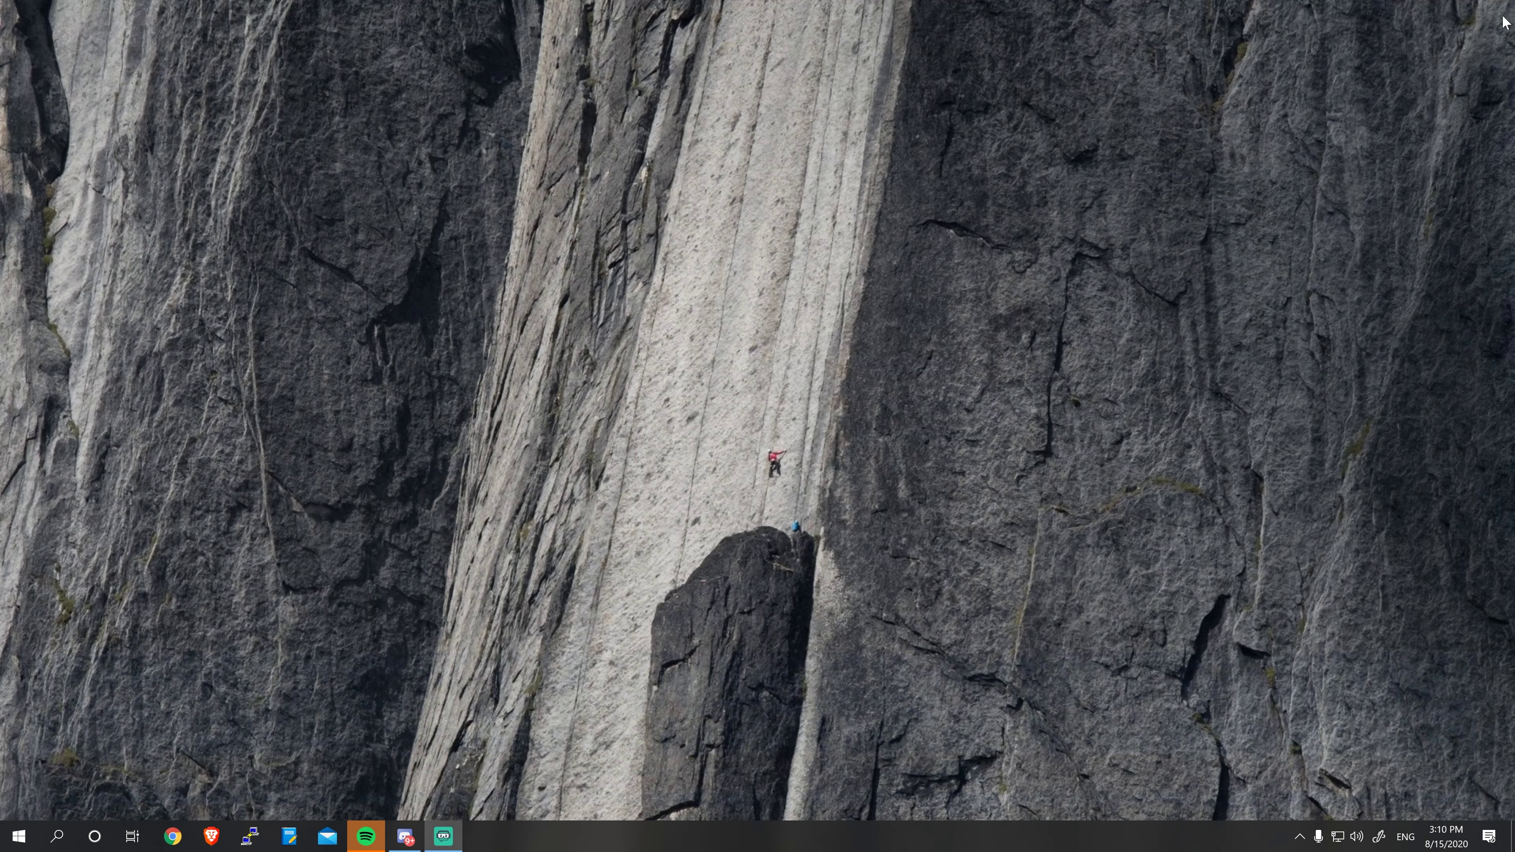
- Relaunch Brave from the taskbar to restore the Etherscan address page
{"action": "left_click", "coordinate": [210, 837]}
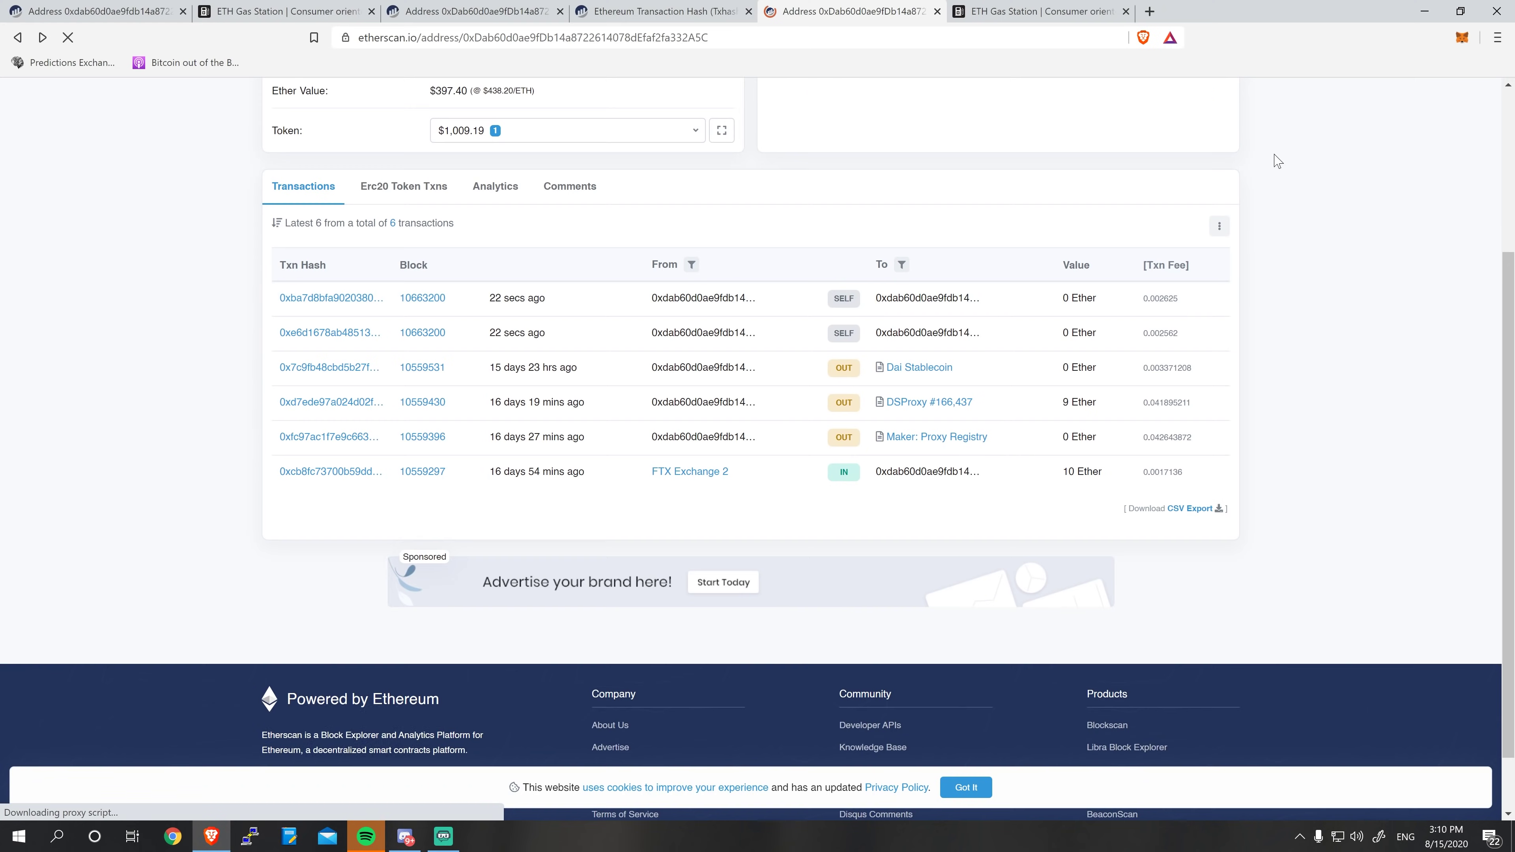